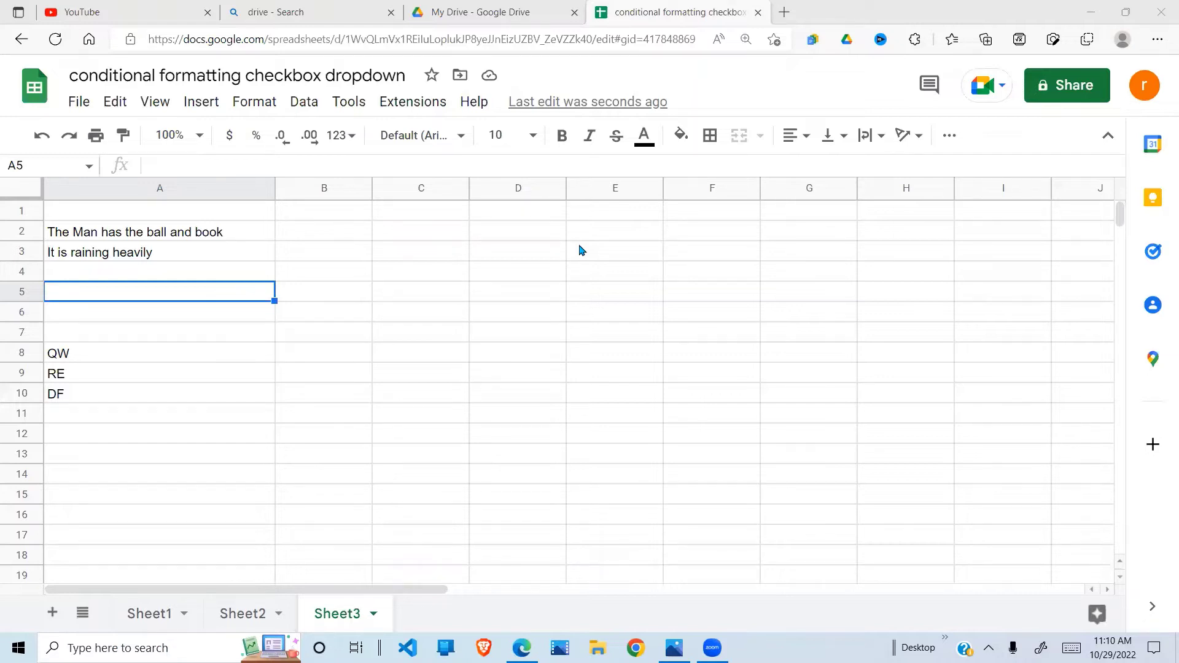
Review the sentences in A2 and A3, abandoning a formula started in B2.
{"action": "left_click", "coordinate": [212, 240]}
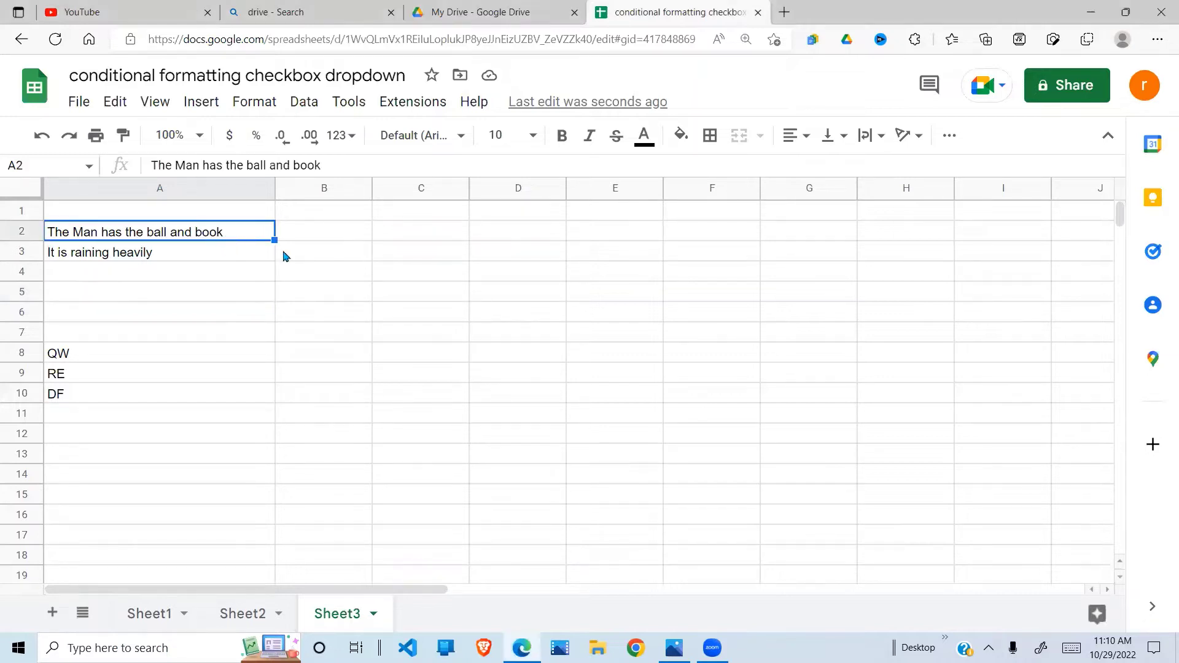
{"action": "left_click", "coordinate": [367, 240]}
{"action": "left_click", "coordinate": [427, 233]}
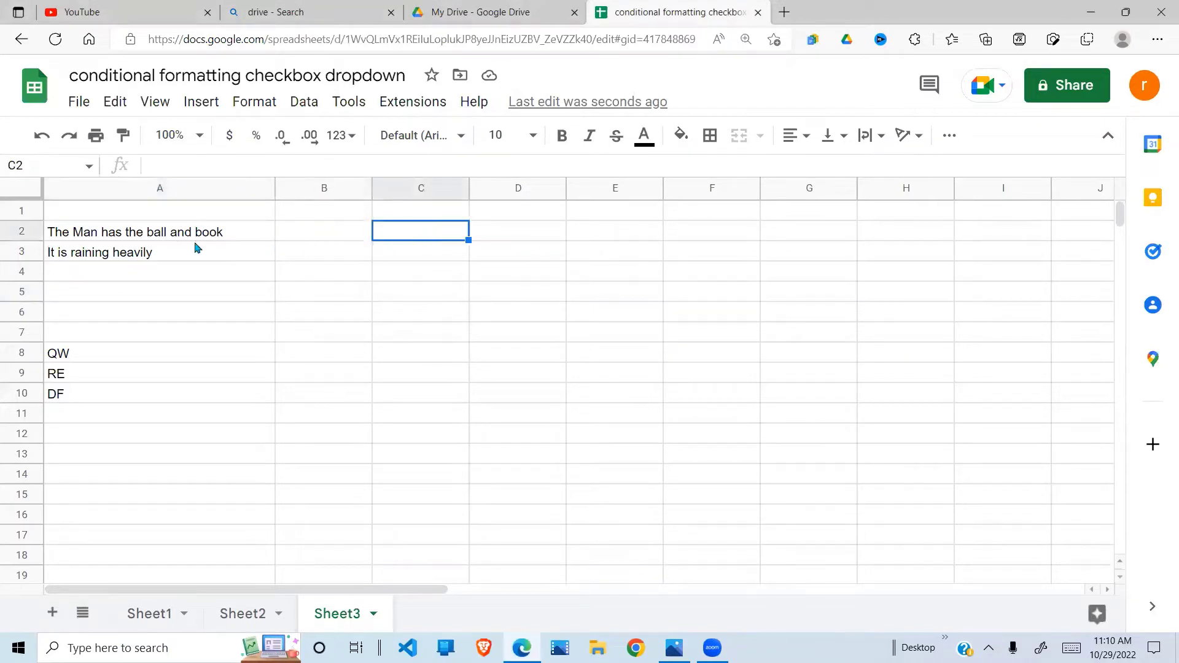
{"action": "left_click", "coordinate": [162, 257]}
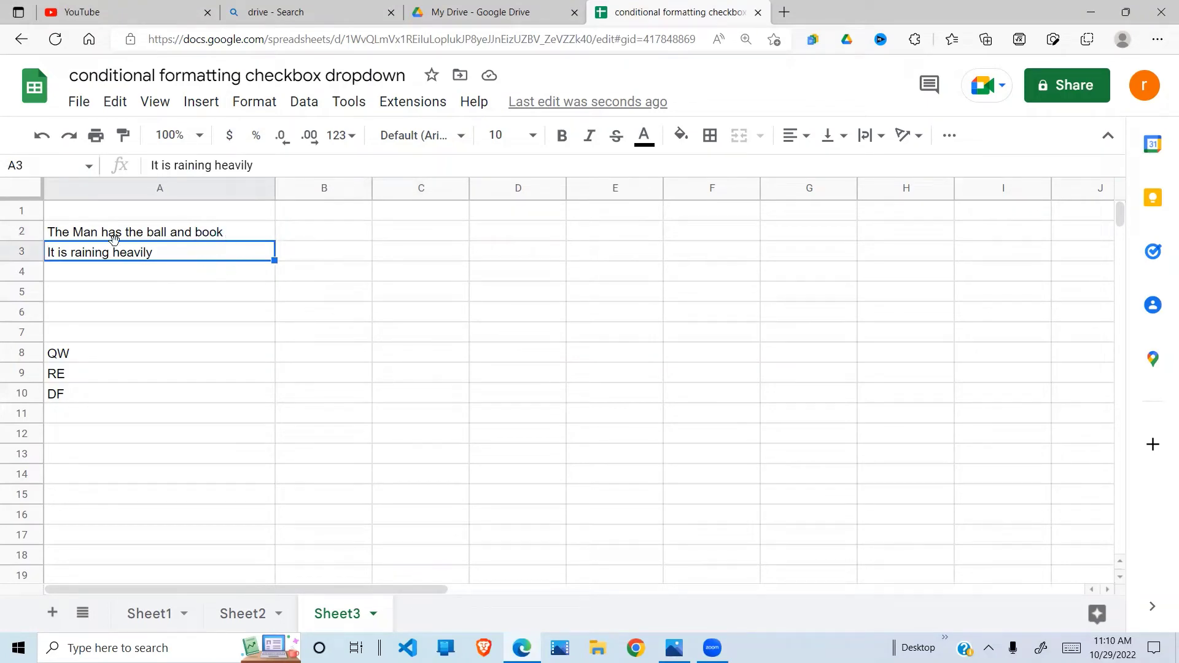
{"action": "left_click", "coordinate": [367, 239]}
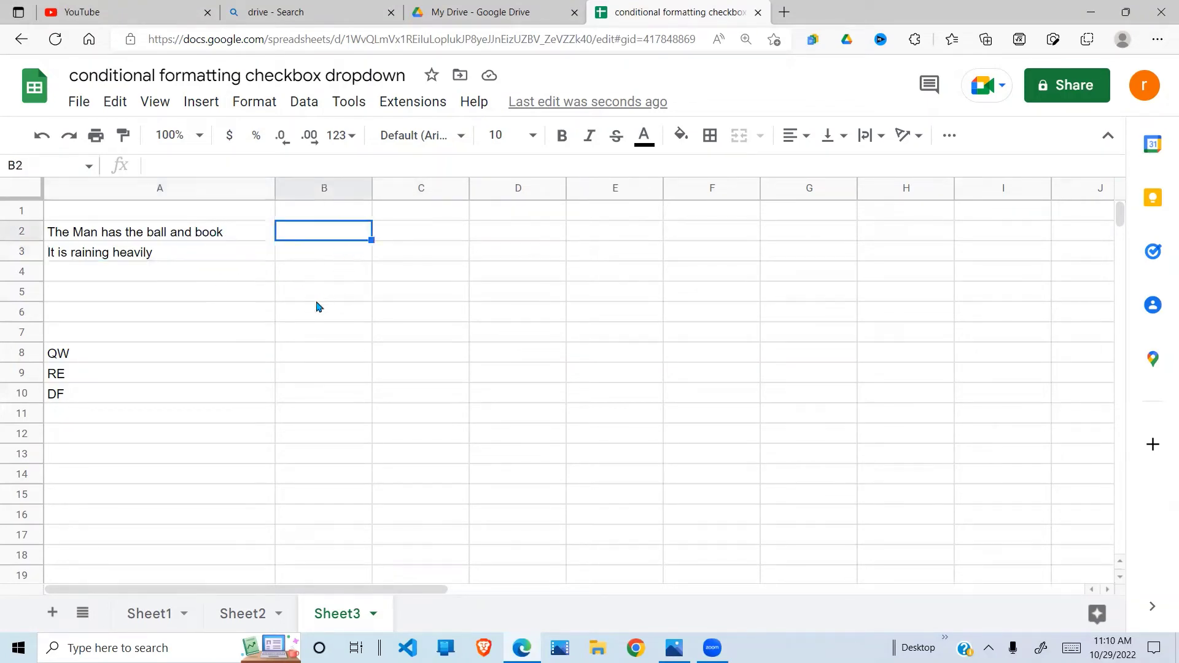
{"action": "type", "text": "="}
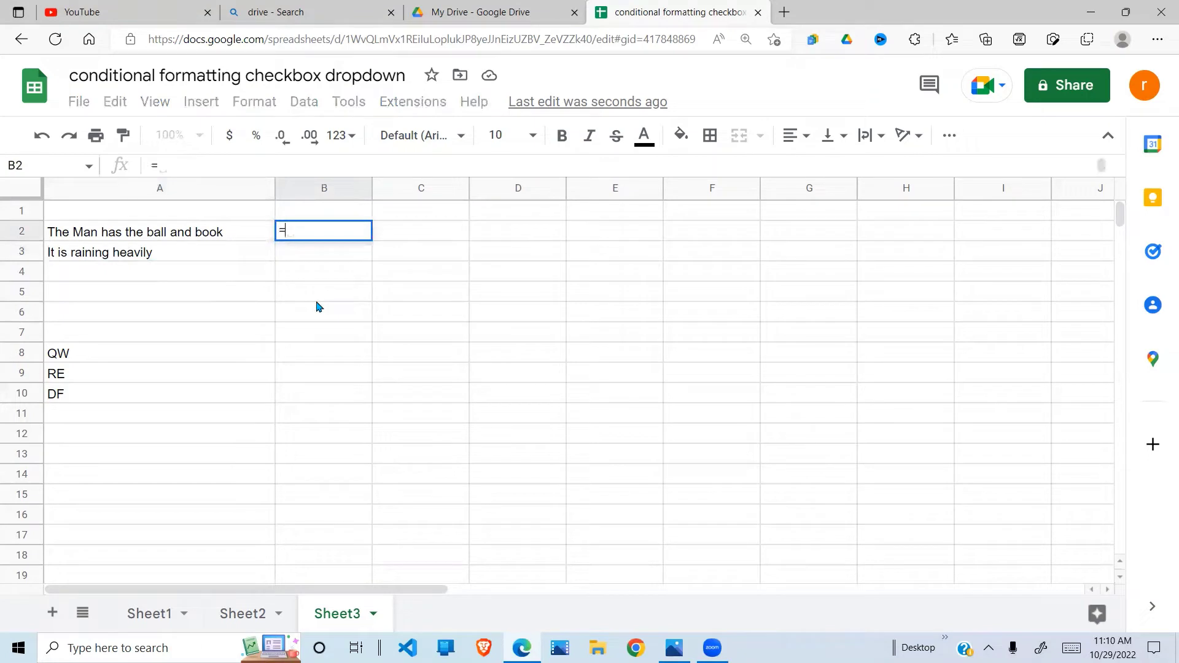
{"action": "key", "text": "Escape"}
Enter =split(A2," ") in C2 to spread the first sentence's words across C2:I2.
{"action": "left_click", "coordinate": [455, 235]}
{"action": "left_click", "coordinate": [496, 235]}
{"action": "left_click", "coordinate": [432, 234]}
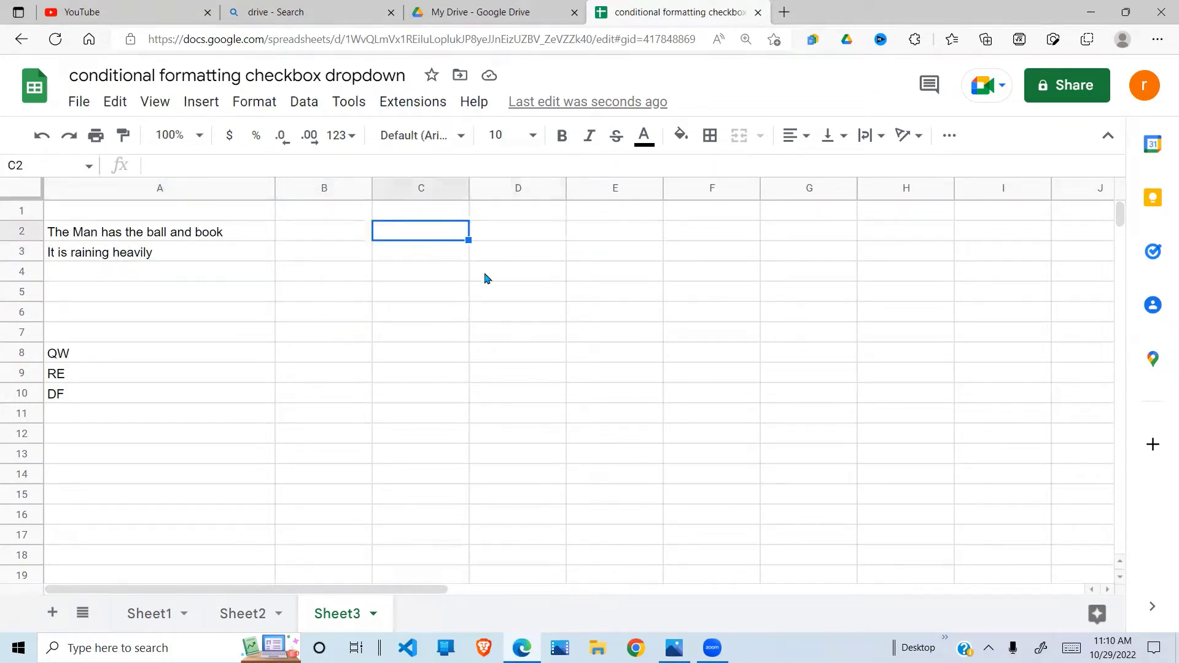
{"action": "type", "text": "=split"}
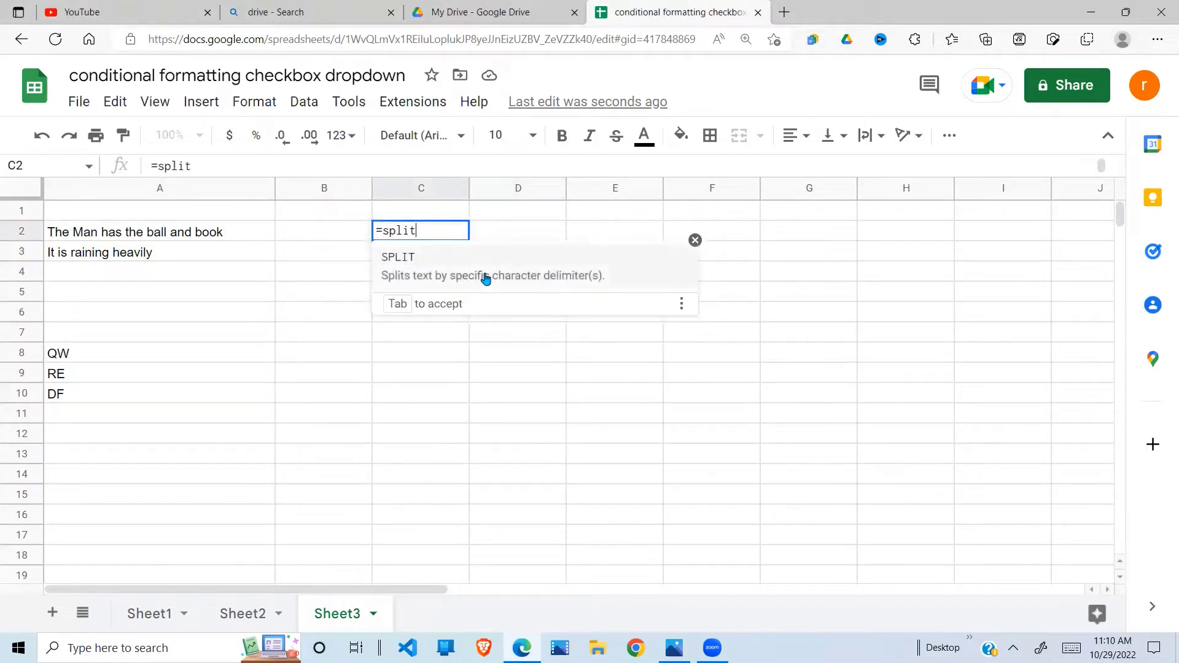
{"action": "type", "text": "("}
{"action": "left_click", "coordinate": [243, 237]}
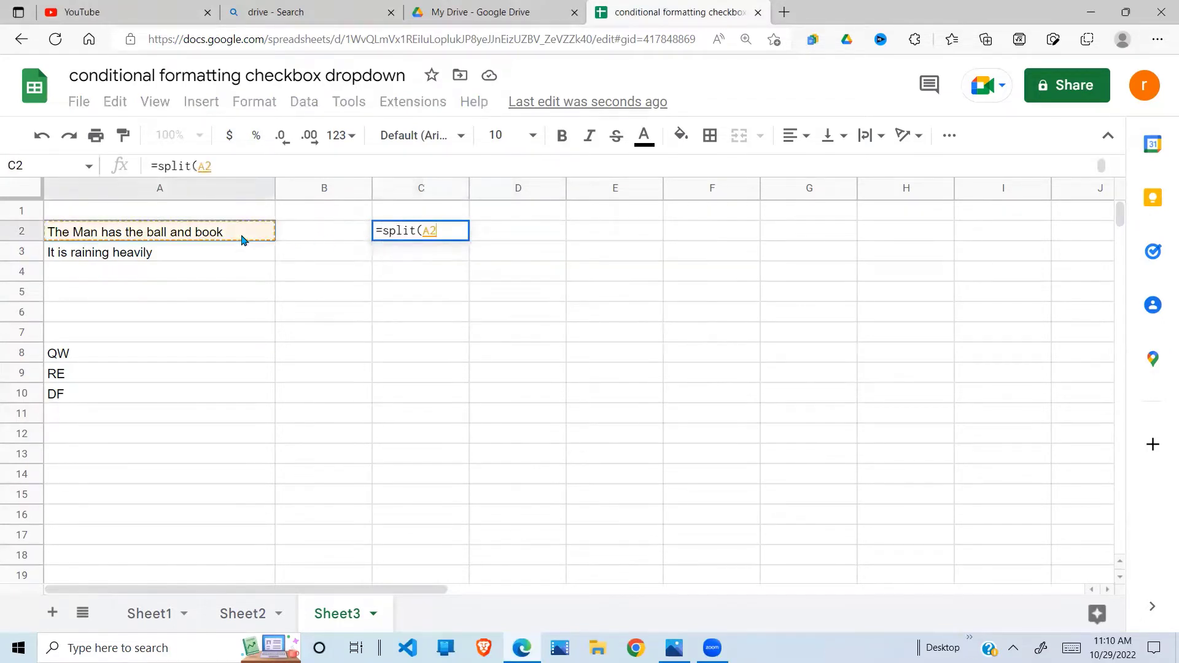
{"action": "type", "text": ","}
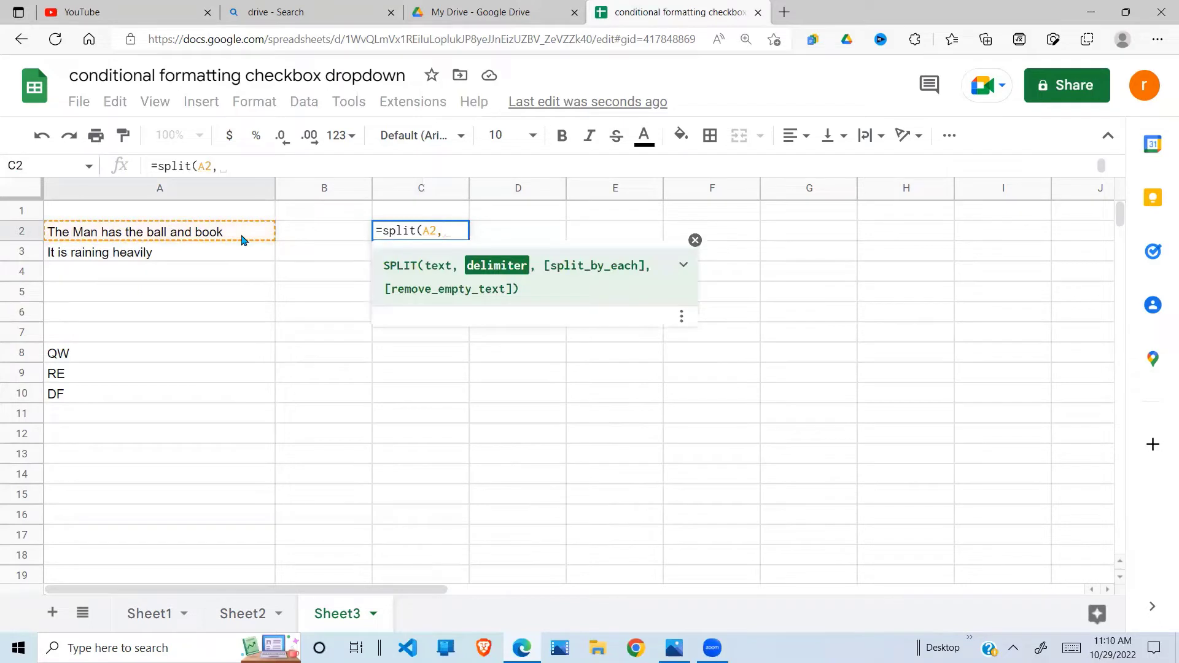
{"action": "type", "text": "\" \""}
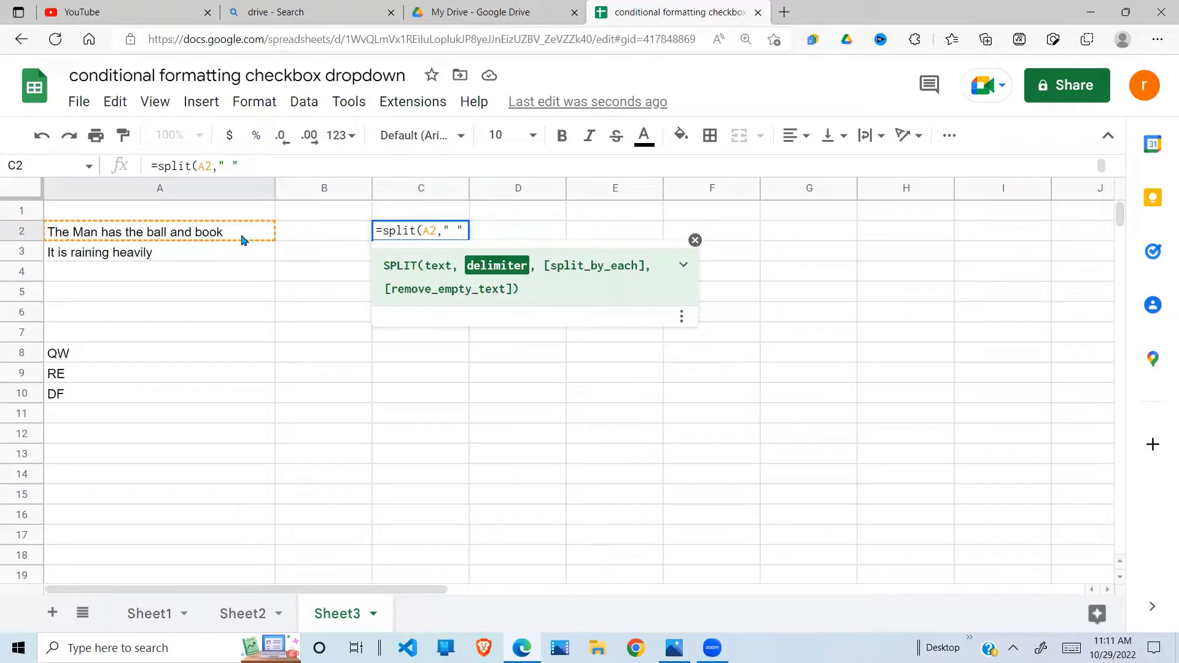
{"action": "type", "text": "\")"}
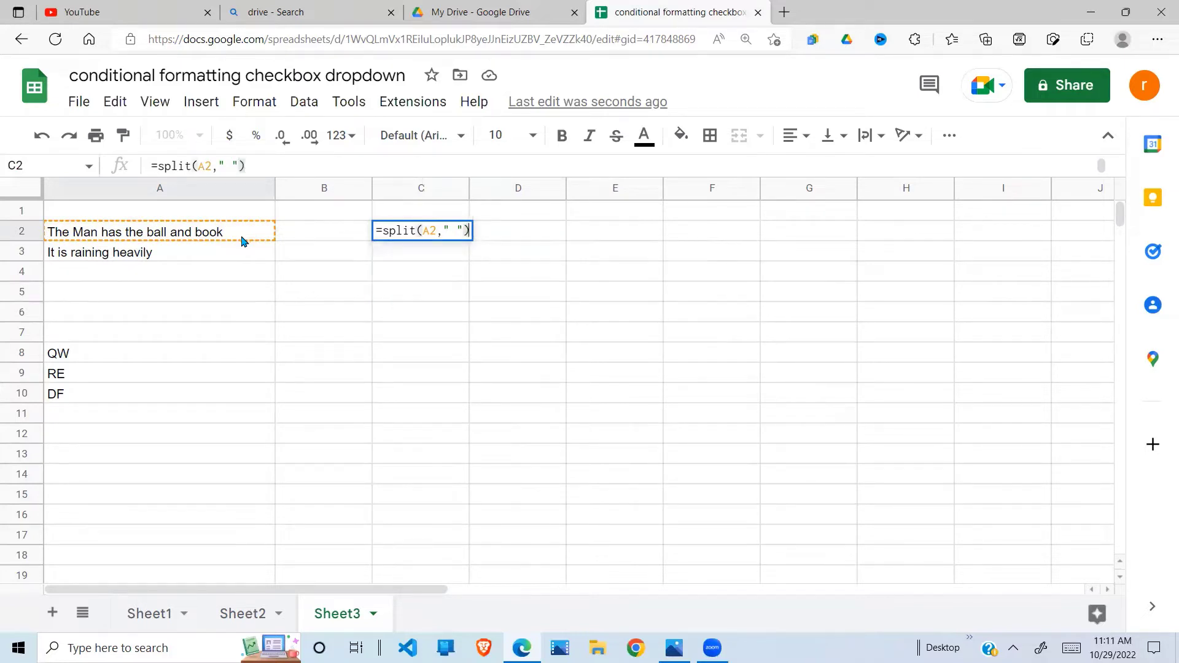
{"action": "key", "text": "Return"}
Review C2's SPLIT formula and its words across row 2, ending with 'book' in I2.
{"action": "left_click", "coordinate": [428, 275]}
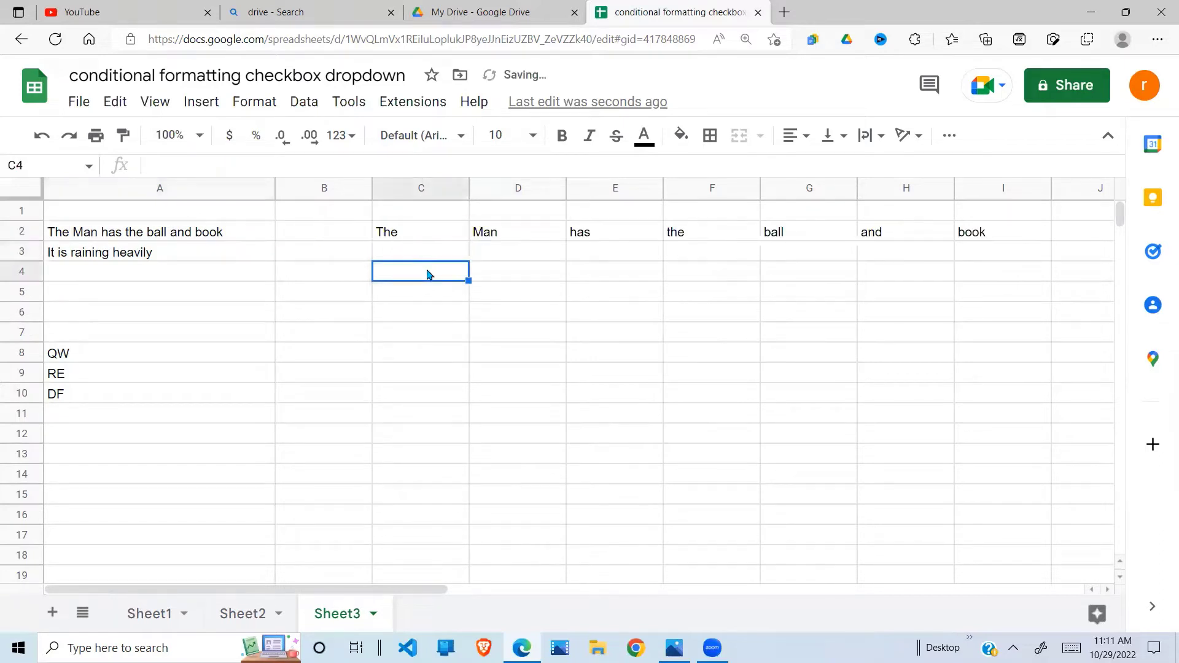
{"action": "left_click", "coordinate": [415, 239]}
{"action": "left_click", "coordinate": [255, 240]}
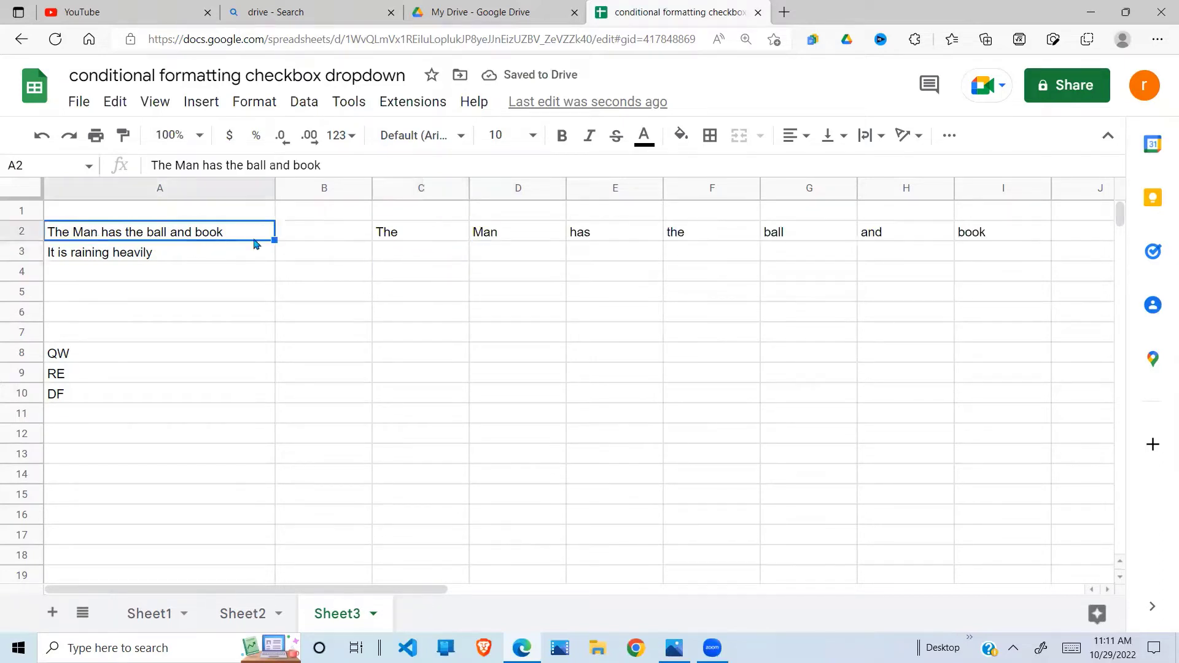
{"action": "left_click", "coordinate": [448, 238]}
{"action": "left_click", "coordinate": [662, 236]}
{"action": "left_click", "coordinate": [941, 249]}
{"action": "left_click", "coordinate": [1000, 237]}
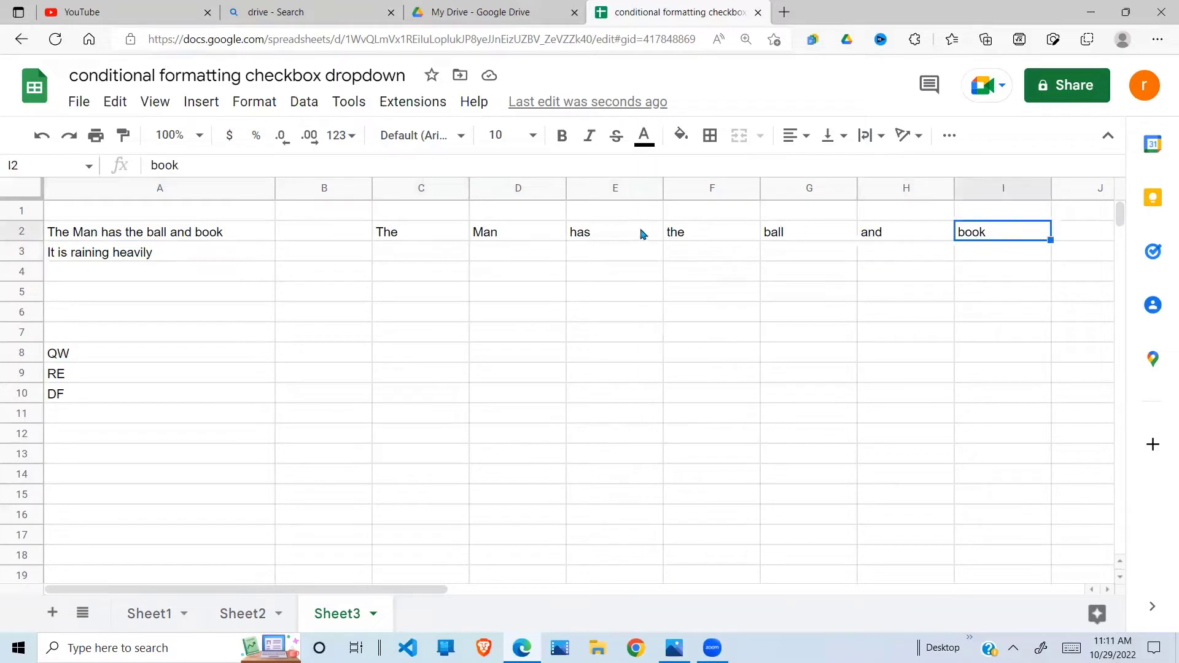
Copy C2's SPLIT formula down to C3, splitting 'It is raining heavily' into C3:F3.
{"action": "left_click", "coordinate": [428, 236]}
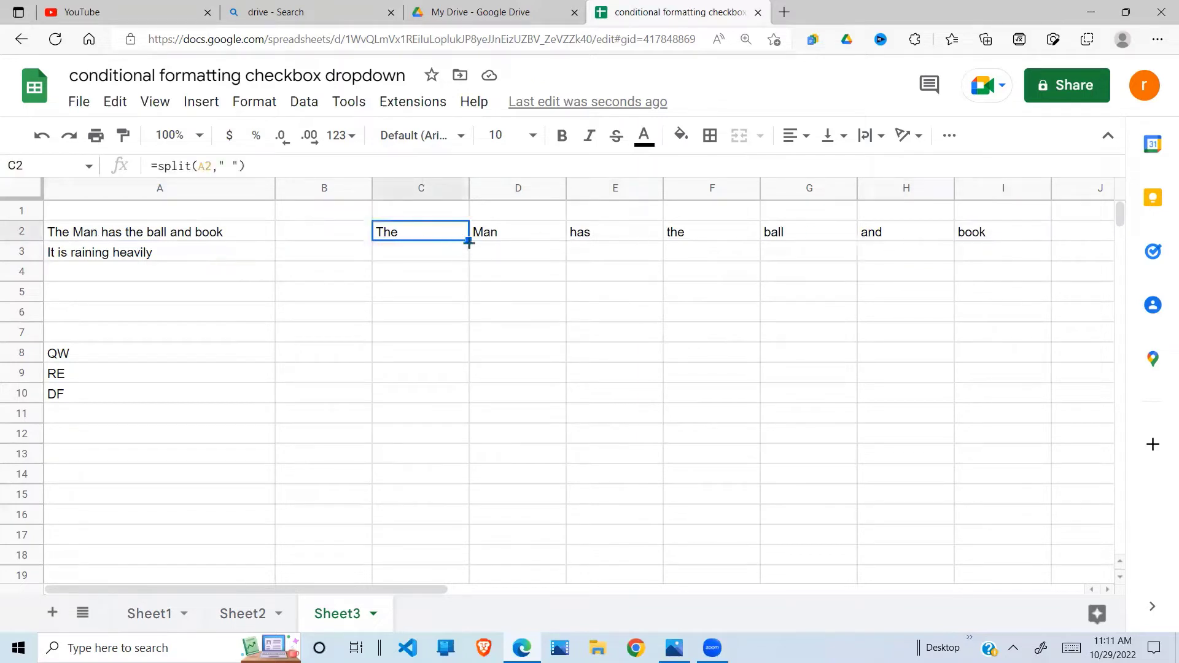
{"action": "left_click_drag", "start_coordinate": [469, 240], "coordinate": [767, 249]}
{"action": "left_click", "coordinate": [491, 257]}
{"action": "left_click_drag", "start_coordinate": [534, 239], "coordinate": [989, 257]}
{"action": "left_click", "coordinate": [466, 290]}
{"action": "left_click", "coordinate": [581, 295]}
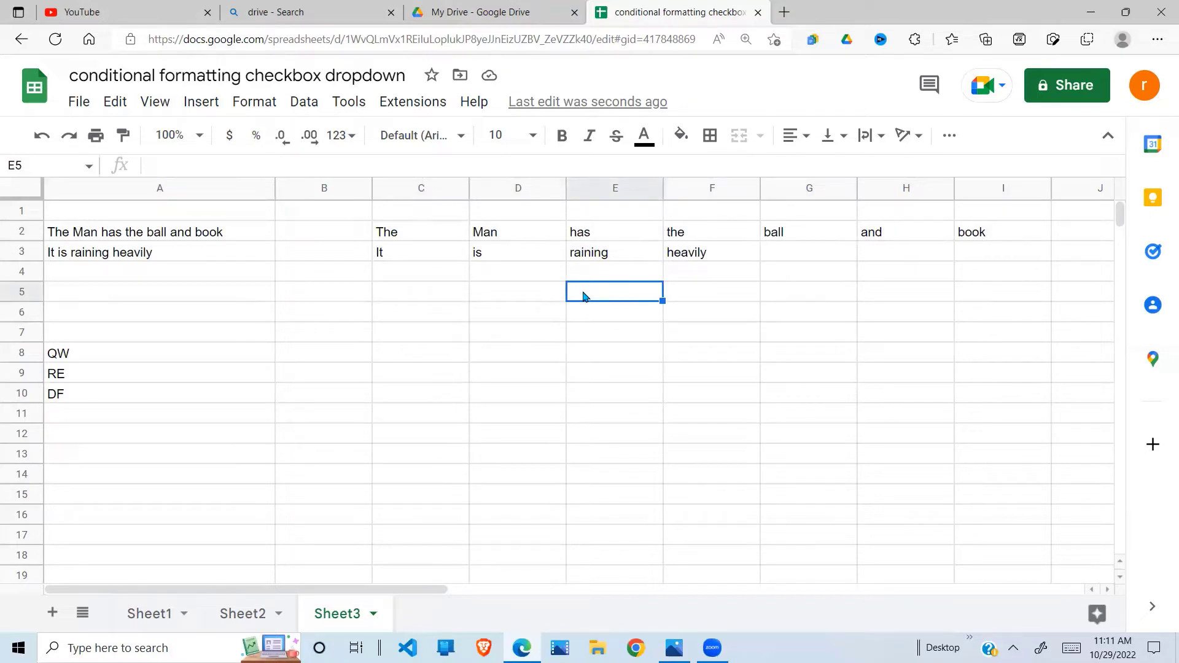
Insert one blank column to the left of column C, shifting the split words right.
{"action": "left_click", "coordinate": [408, 190]}
{"action": "right_click", "coordinate": [409, 190]}
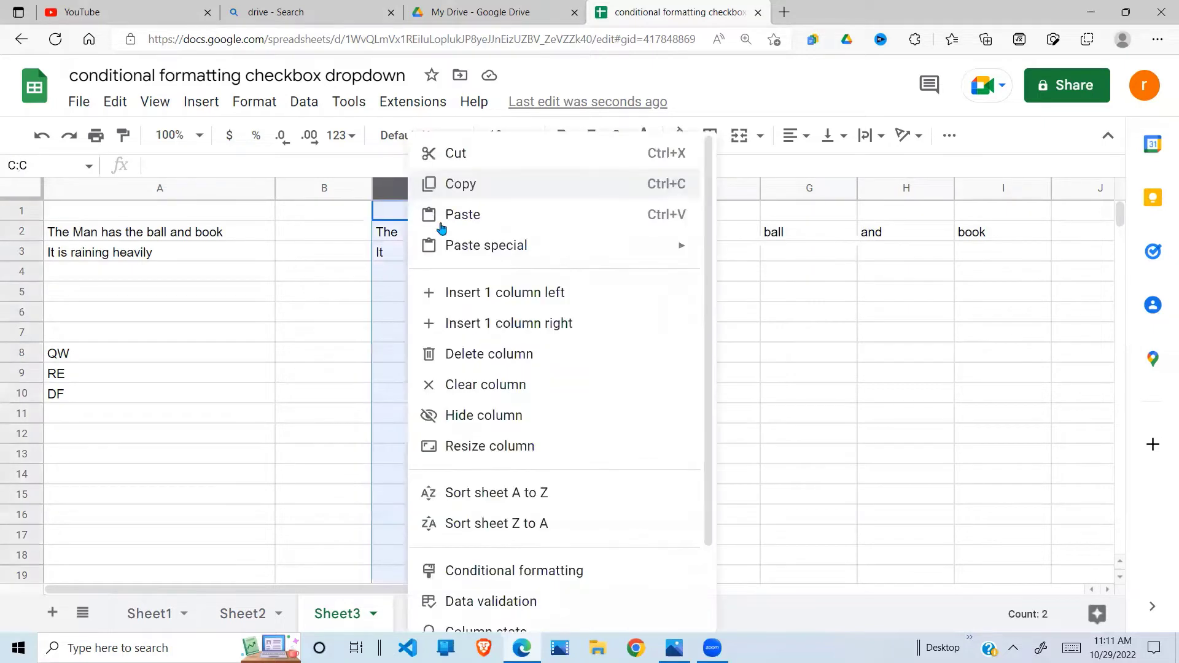
{"action": "left_click", "coordinate": [471, 295]}
{"action": "left_click", "coordinate": [342, 233]}
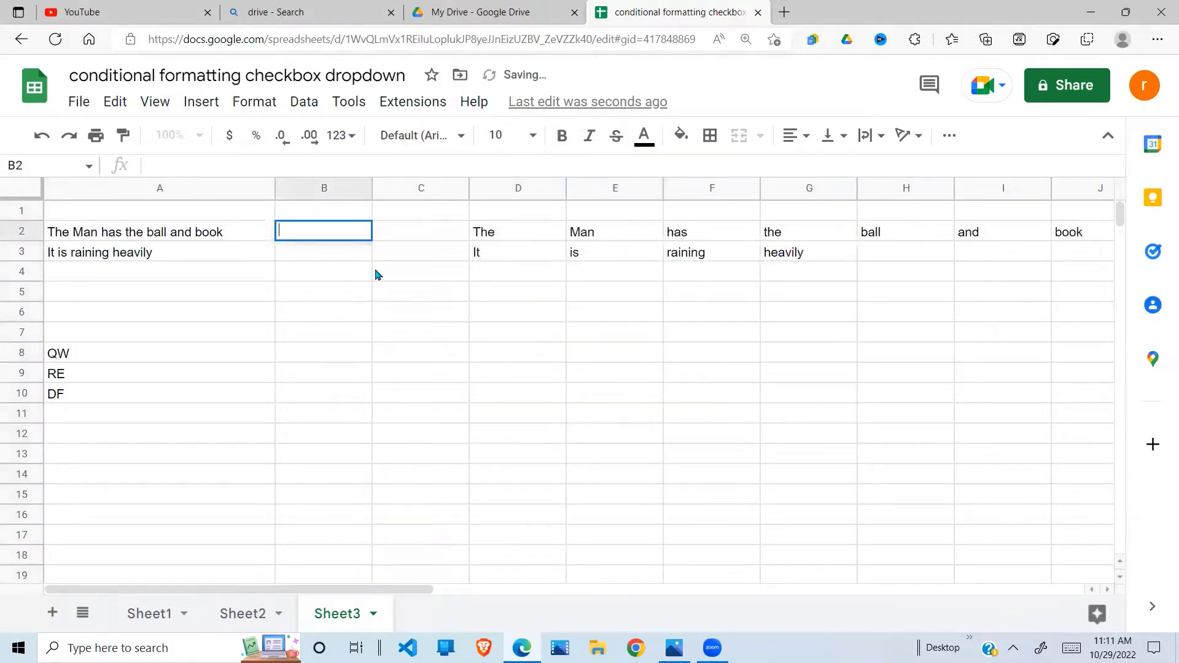
{"action": "left_click", "coordinate": [376, 271]}
Enter =countA(D2) in C2, which returns 1.
{"action": "left_click", "coordinate": [407, 231]}
{"action": "type", "text": "=coun"}
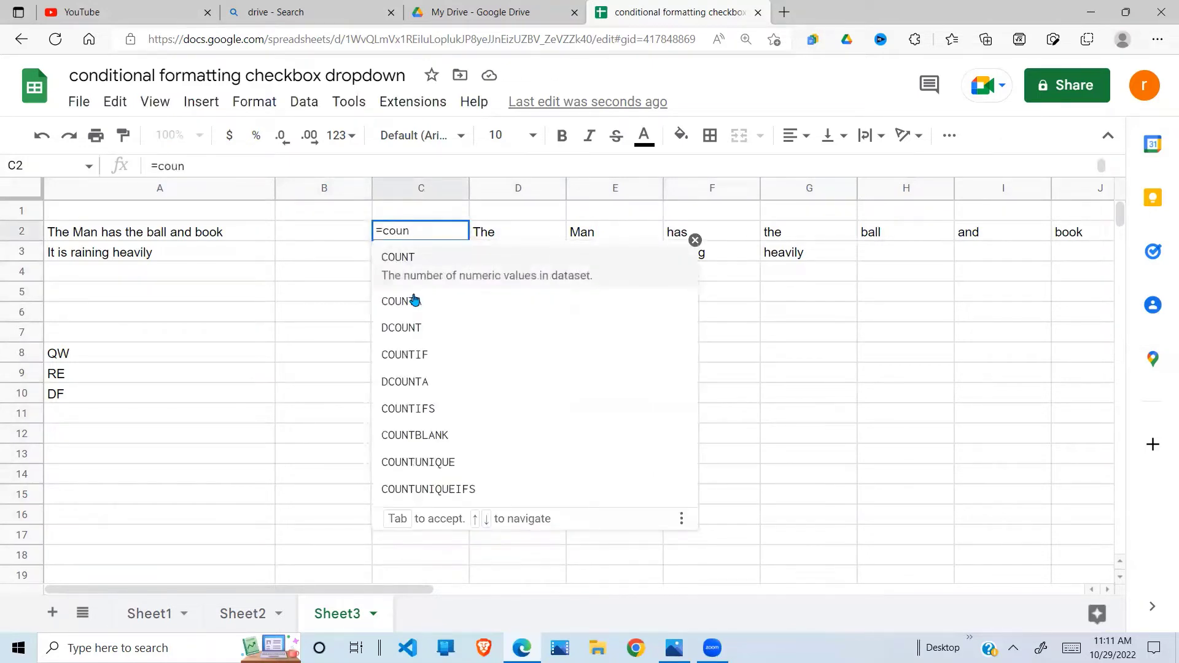
{"action": "type", "text": "tA"}
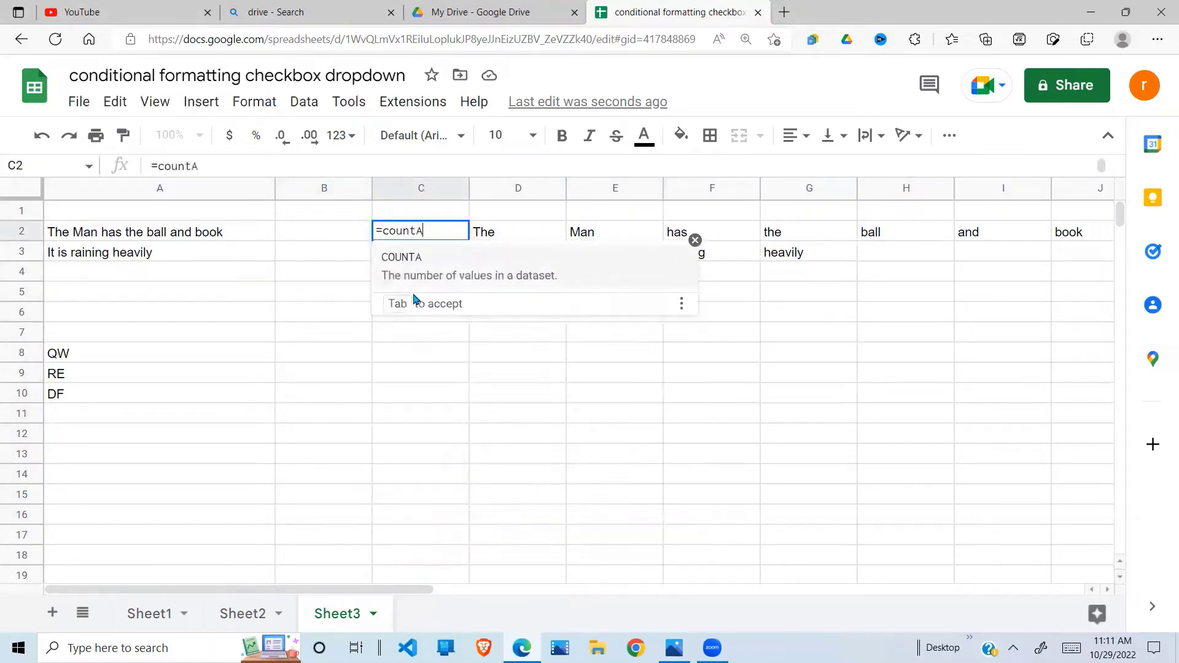
{"action": "type", "text": "("}
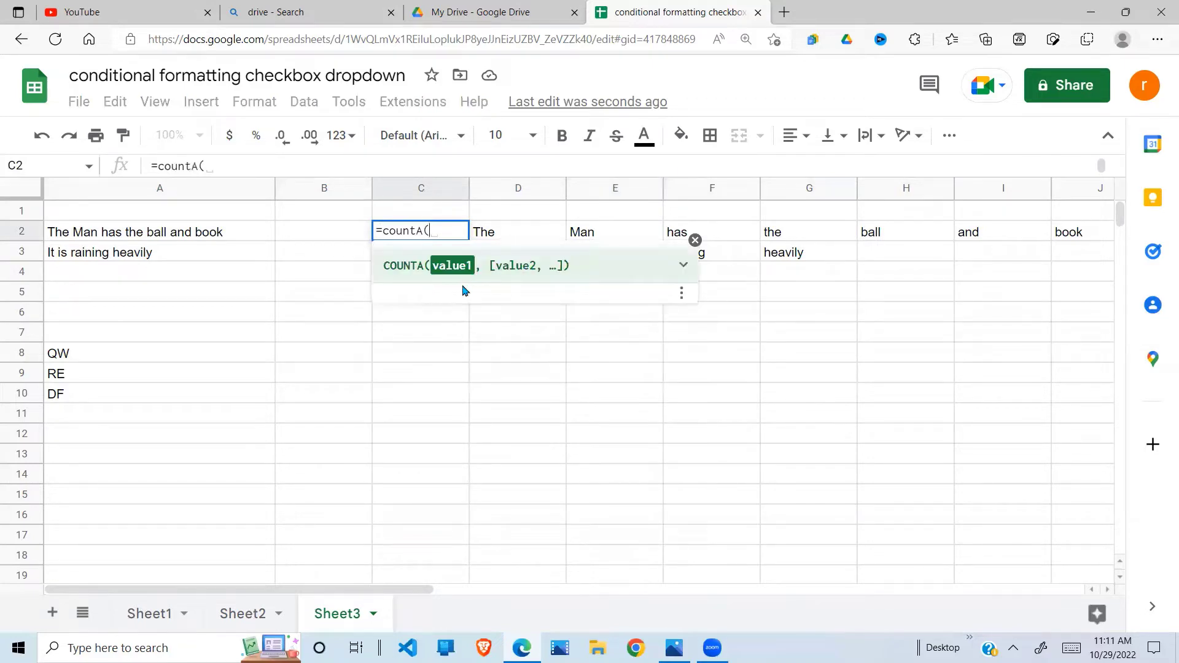
{"action": "left_click", "coordinate": [501, 240]}
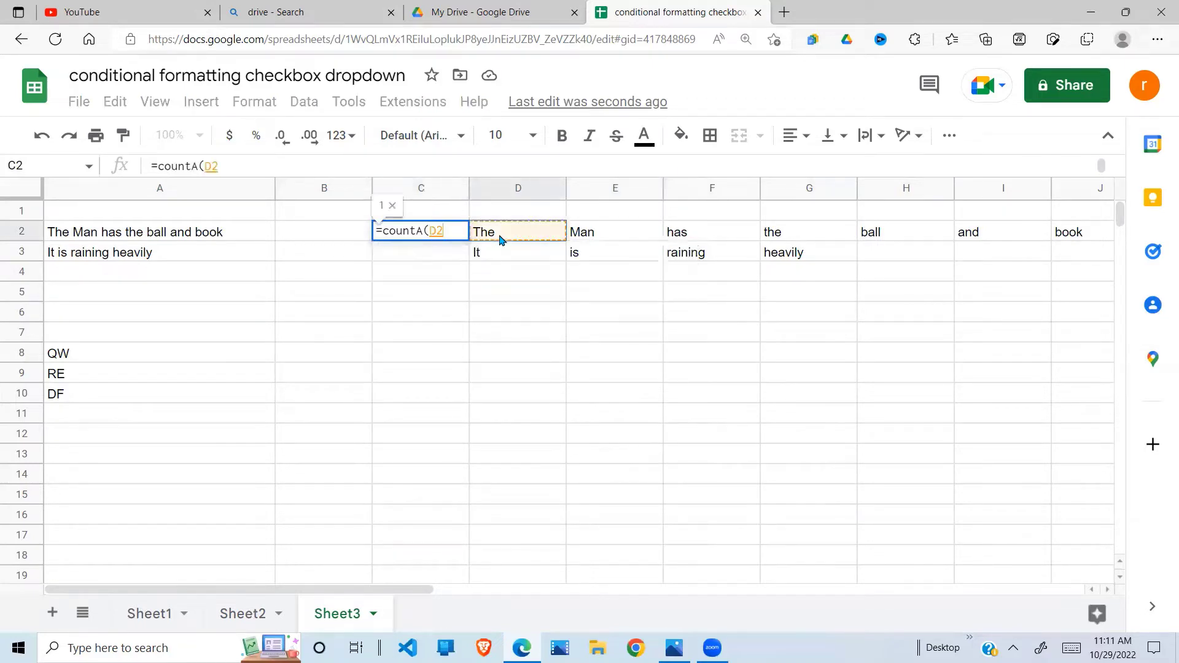
{"action": "left_click", "coordinate": [452, 233]}
{"action": "key", "text": "Return"}
{"action": "left_click_drag", "start_coordinate": [528, 231], "coordinate": [1093, 237]}
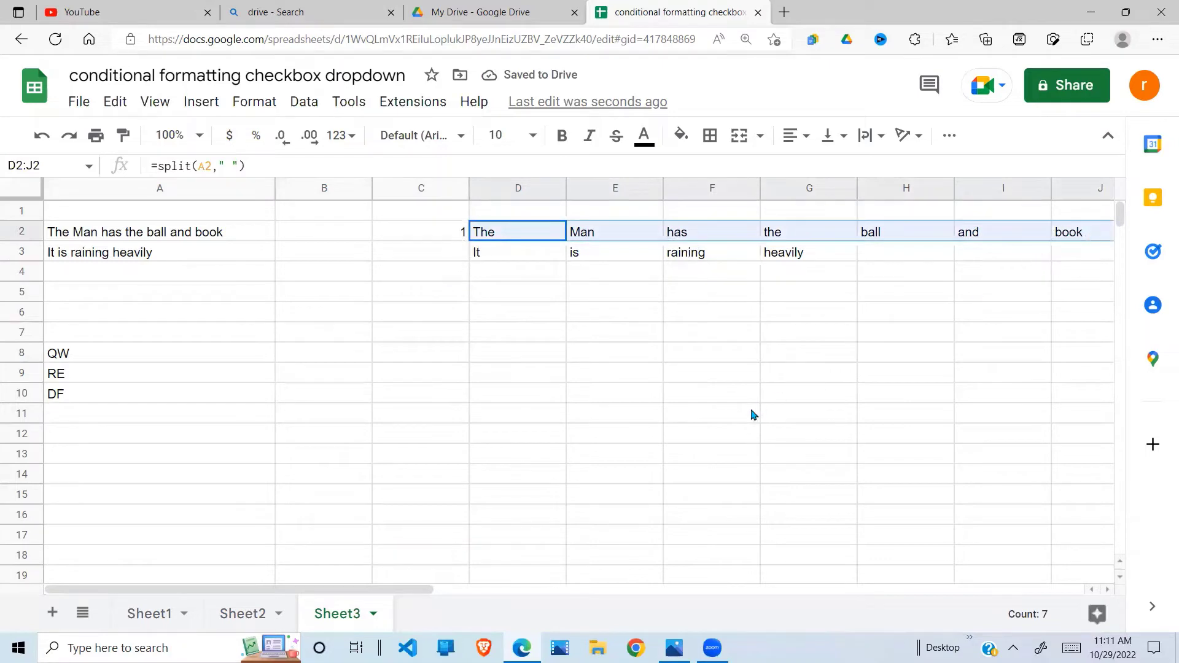
{"action": "left_click", "coordinate": [505, 390]}
Rewrite C2 as =counta(split(A2," ")) so it counts 7 words.
{"action": "left_click", "coordinate": [439, 215]}
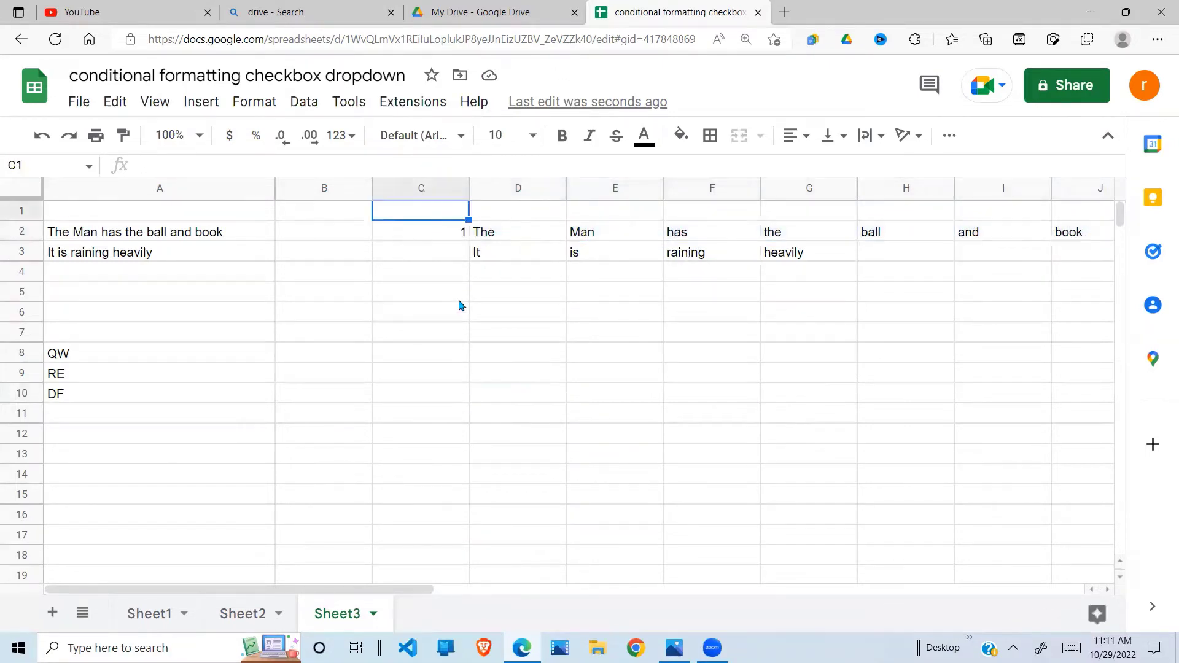
{"action": "left_click", "coordinate": [441, 237]}
{"action": "type", "text": "=s"}
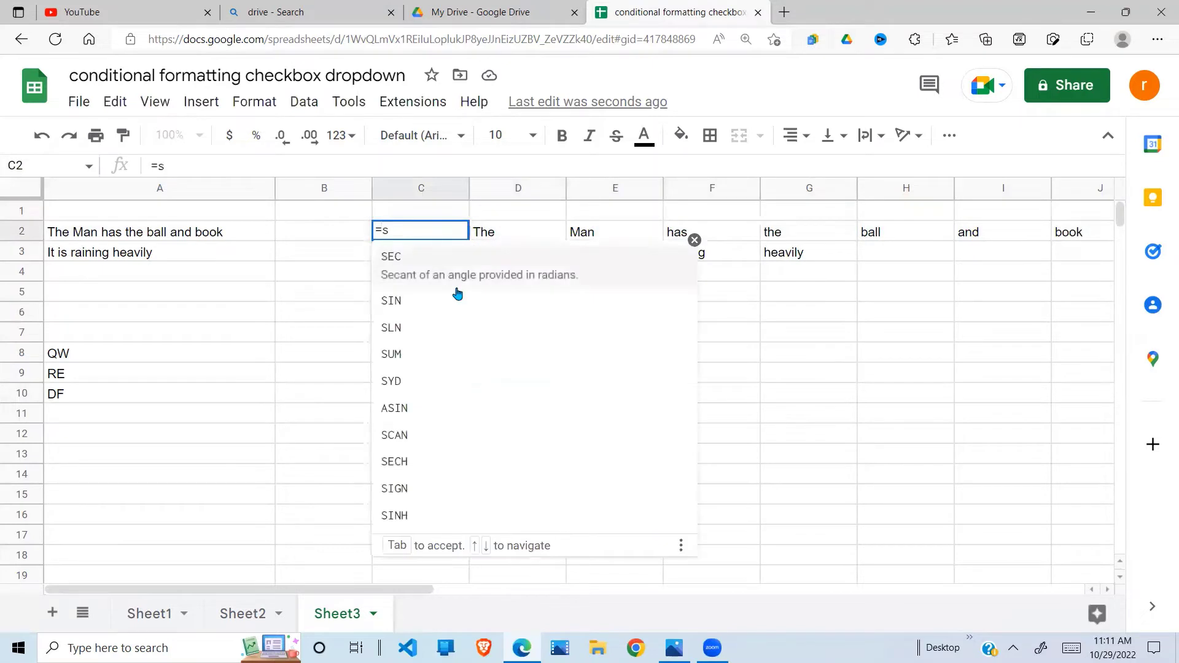
{"action": "key", "text": "Escape"}
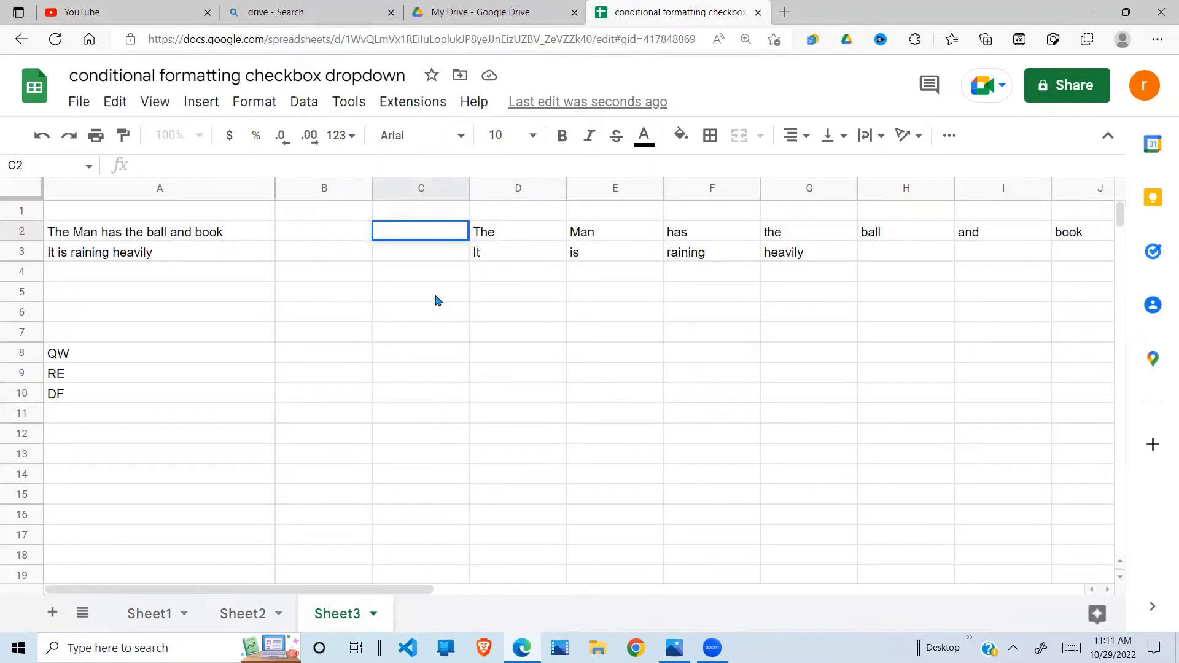
{"action": "left_click", "coordinate": [423, 291]}
{"action": "left_click", "coordinate": [429, 237]}
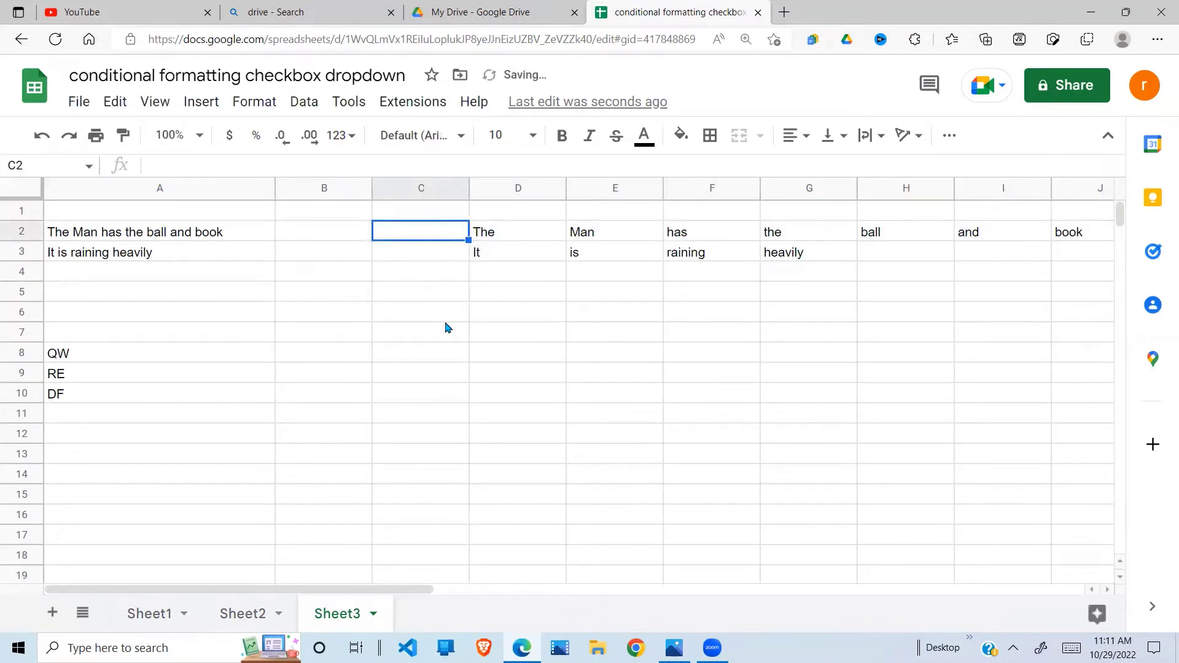
{"action": "type", "text": "=c"}
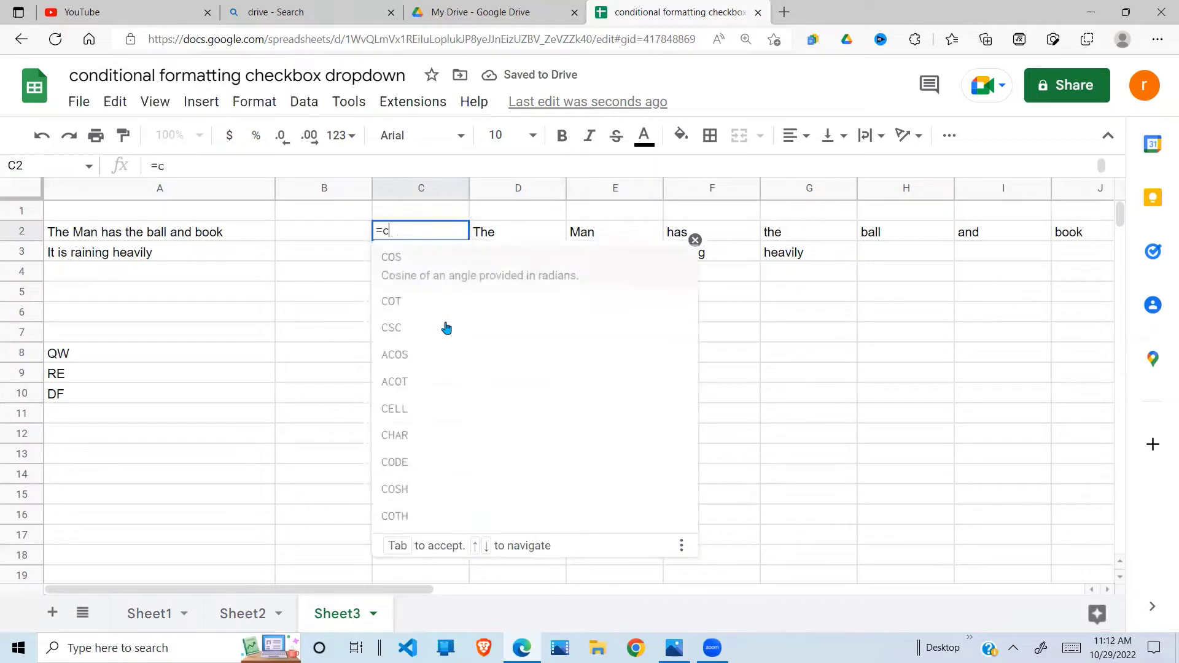
{"action": "type", "text": "ou"}
{"action": "key", "text": "BackSpace"}
{"action": "type", "text": "ount"}
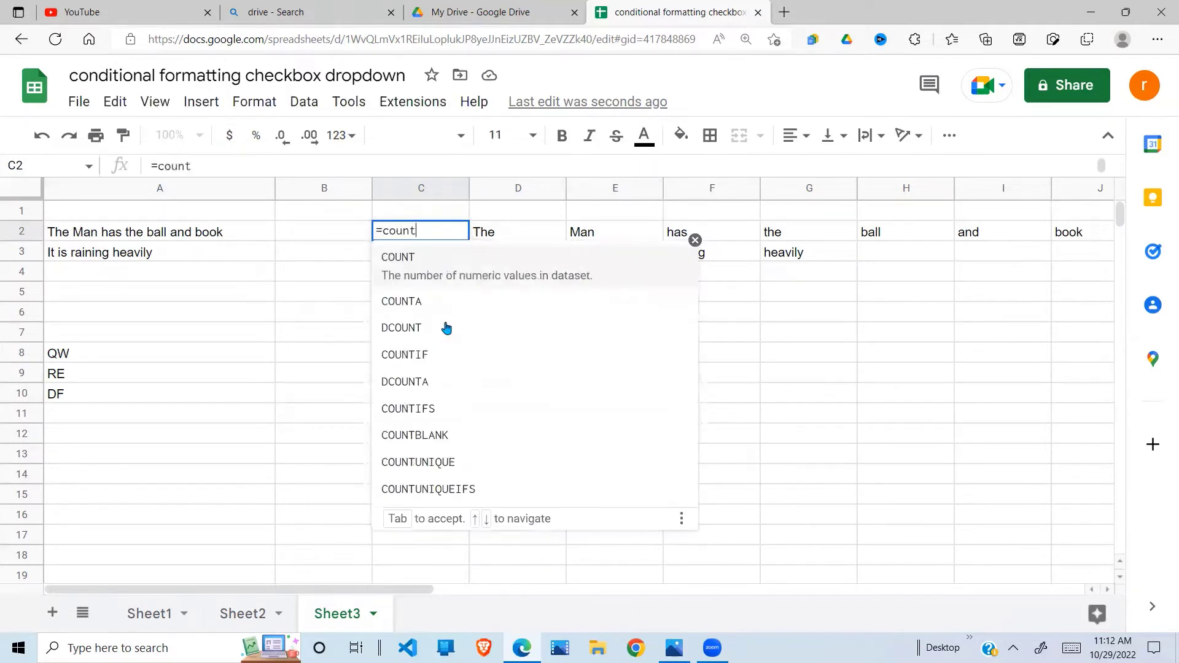
{"action": "type", "text": "a("}
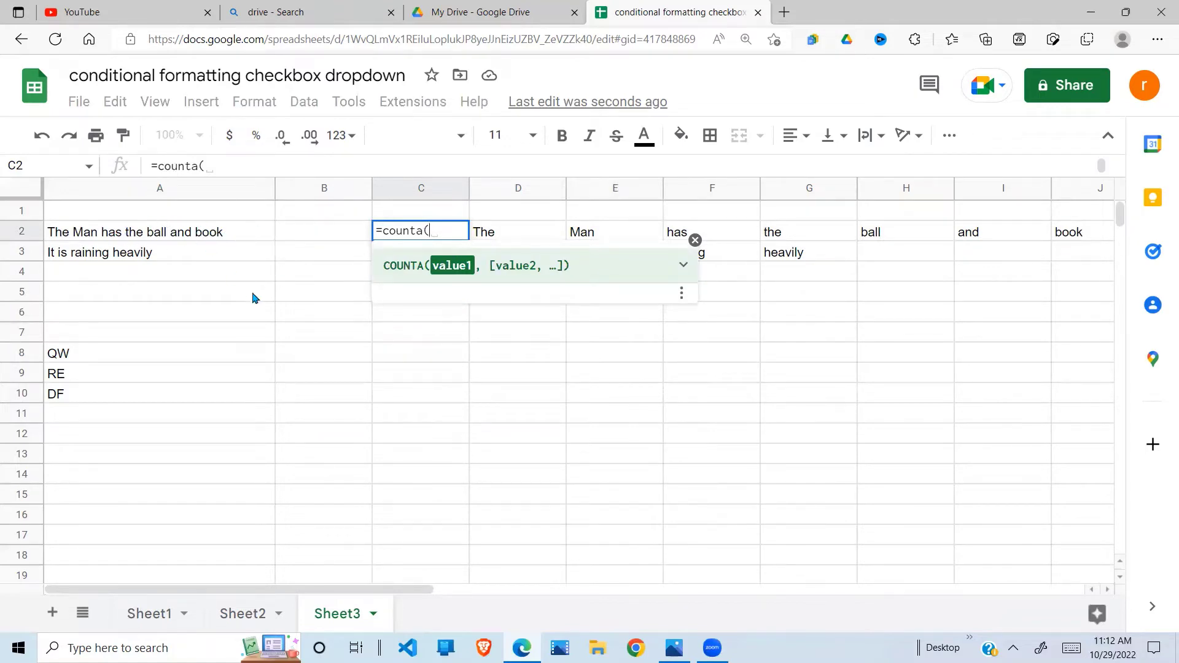
{"action": "type", "text": "spli"}
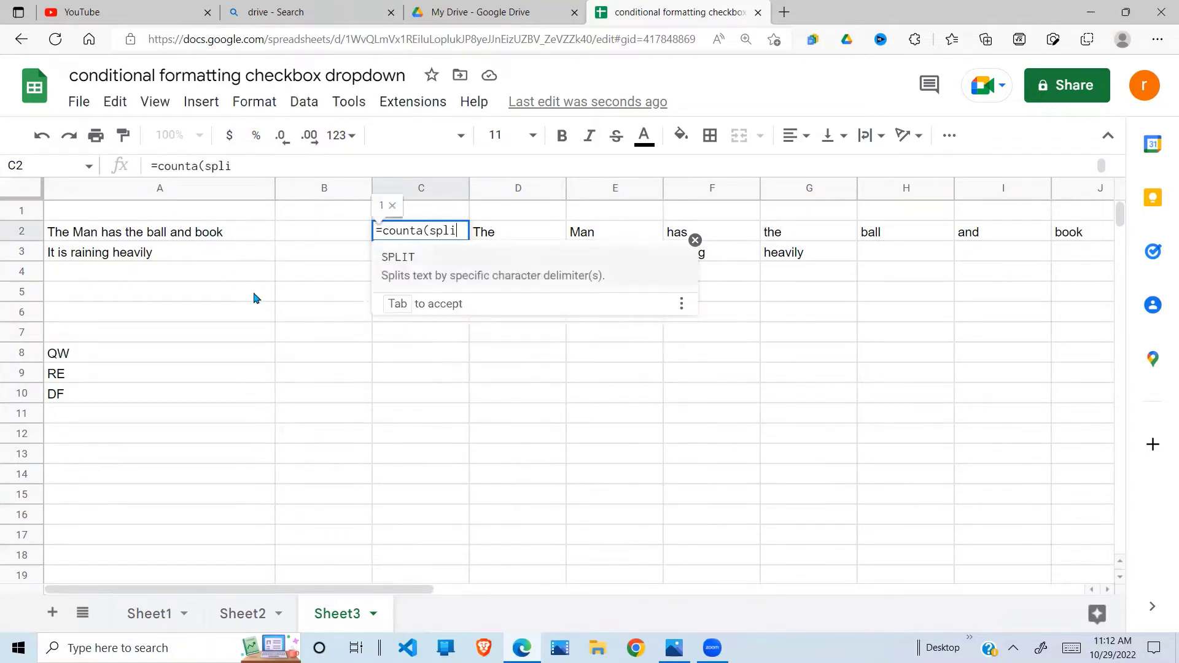
{"action": "type", "text": "t("}
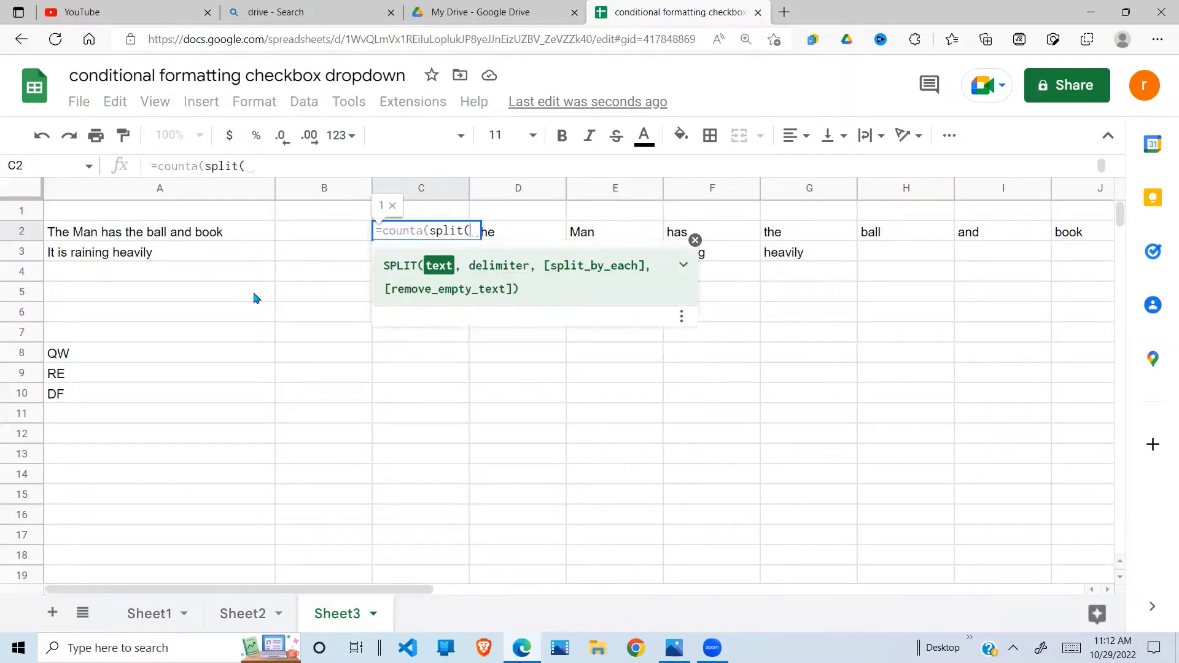
{"action": "left_click", "coordinate": [147, 237]}
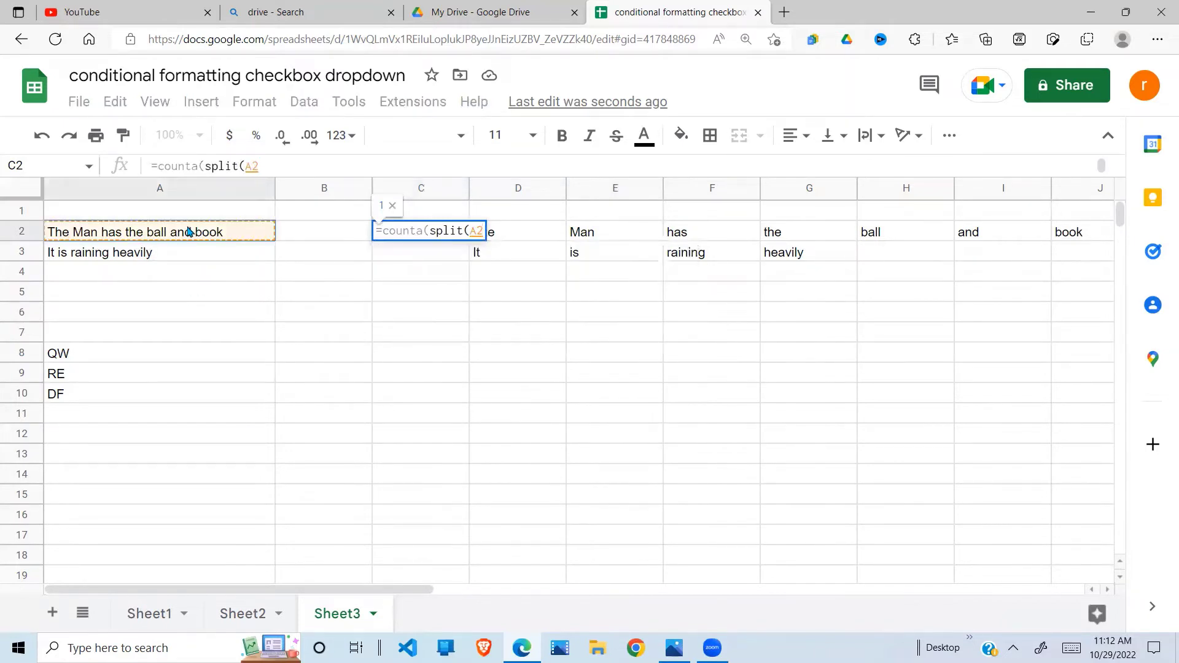
{"action": "type", "text": ","}
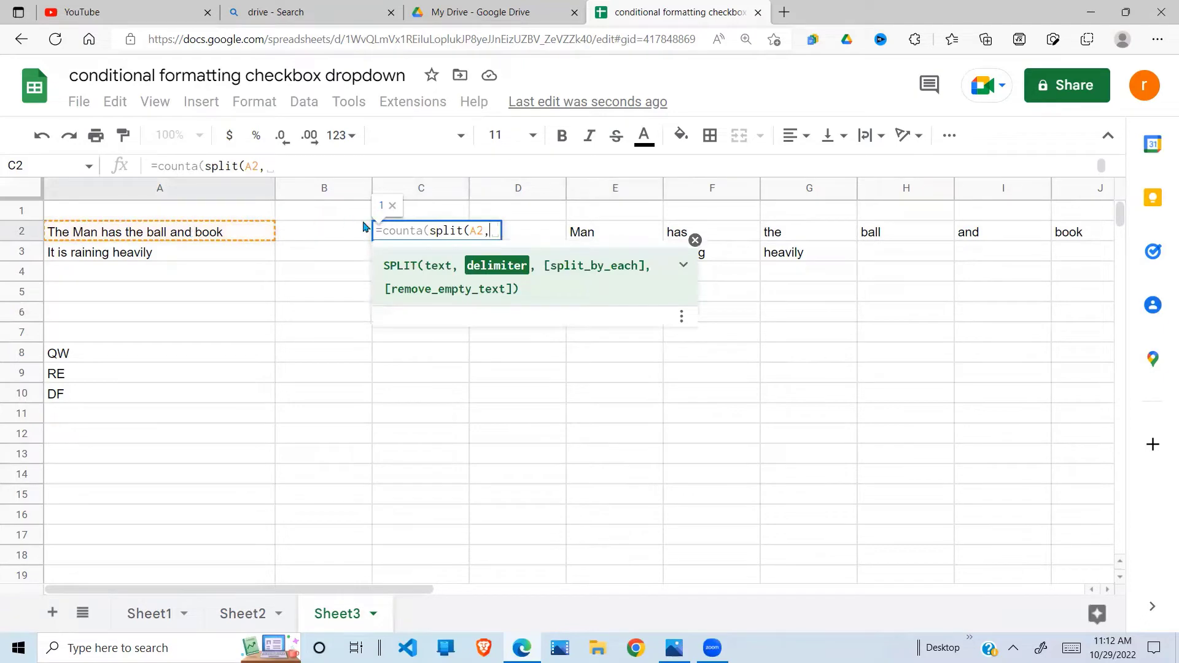
{"action": "type", "text": "\" "}
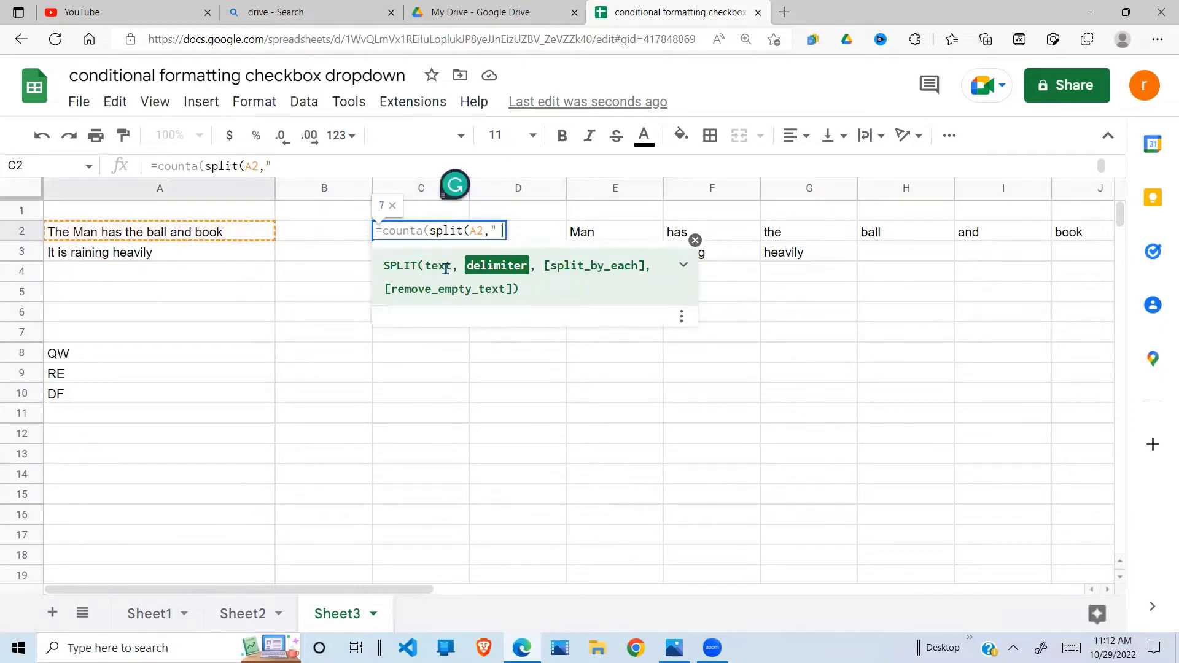
{"action": "type", "text": "\")"}
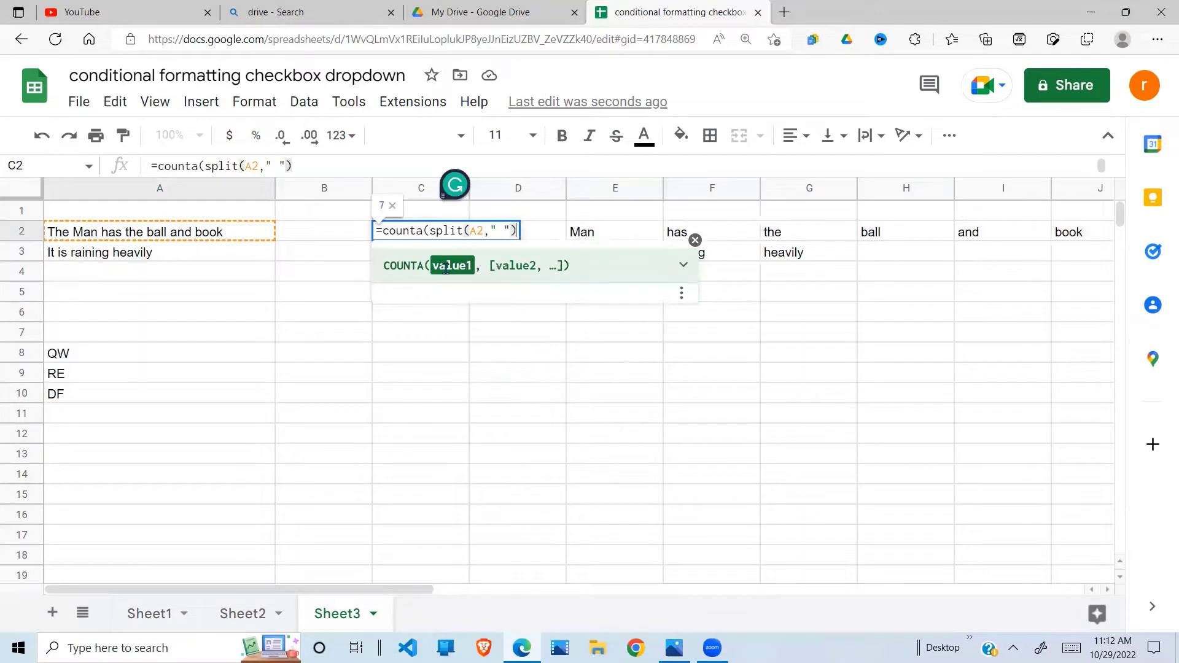
{"action": "type", "text": ")"}
{"action": "key", "text": "Return"}
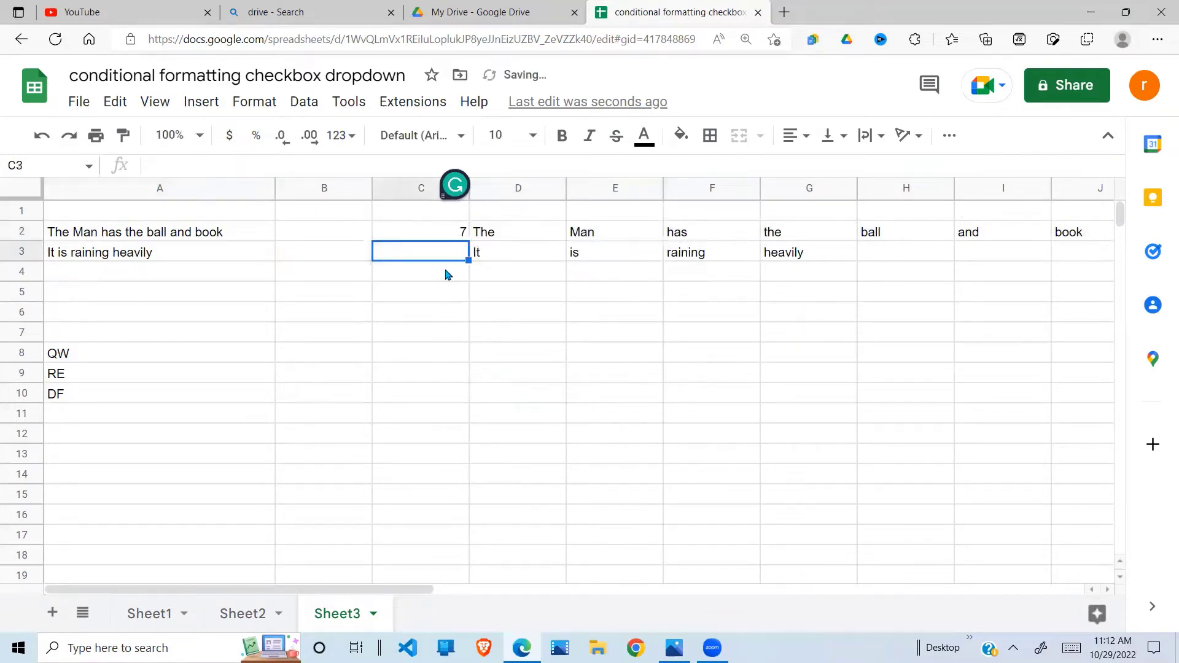
Fill the word-count formula down to C3, which shows 4.
{"action": "left_click", "coordinate": [457, 236]}
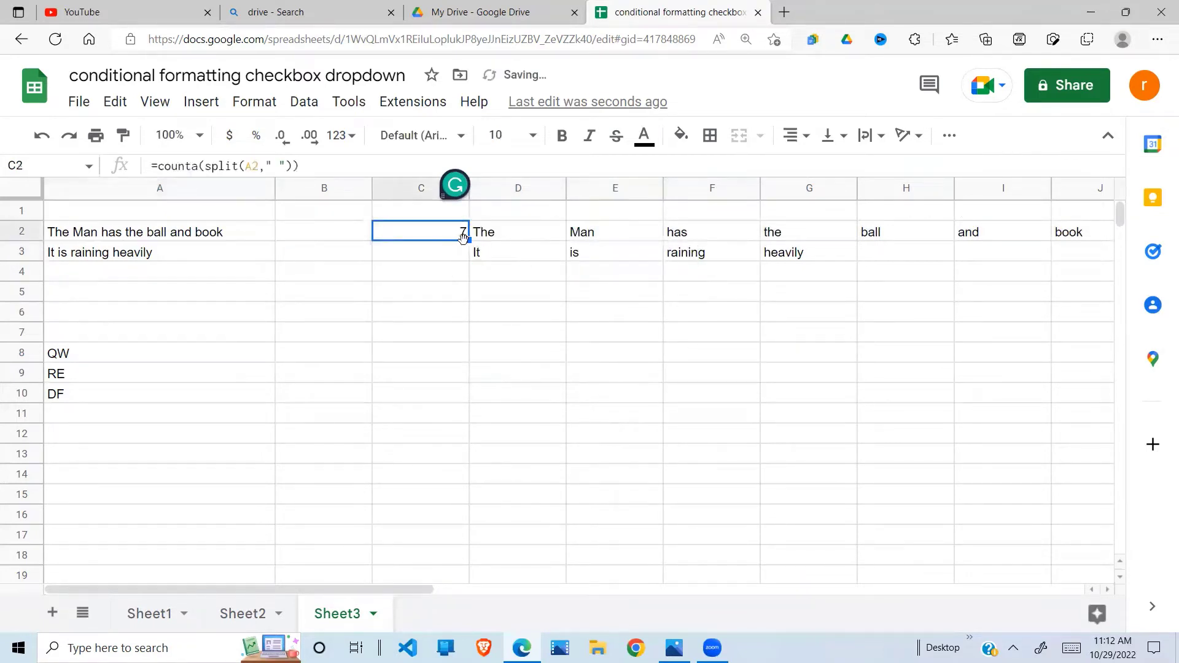
{"action": "left_click_drag", "start_coordinate": [469, 245], "coordinate": [470, 255]}
{"action": "left_click", "coordinate": [485, 251]}
{"action": "left_click", "coordinate": [435, 245]}
{"action": "left_click", "coordinate": [205, 240]}
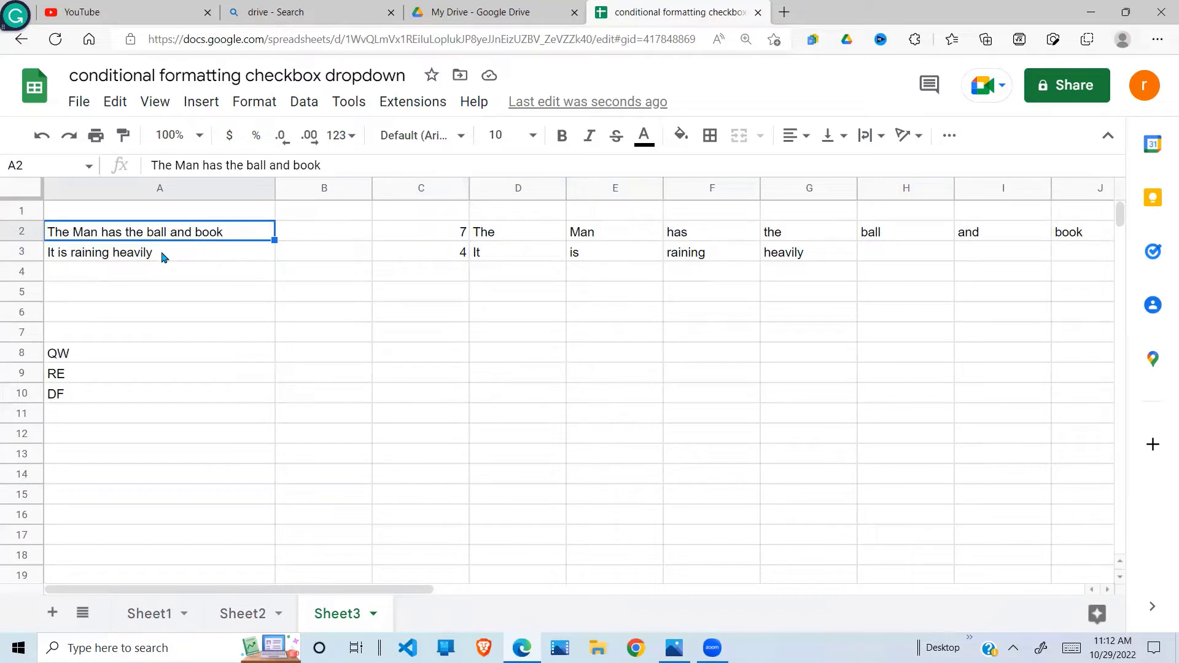
Enter =index(D2:J2,C2) in B2 to return the last word 'book'.
{"action": "left_click", "coordinate": [368, 235]}
{"action": "type", "text": "=index"}
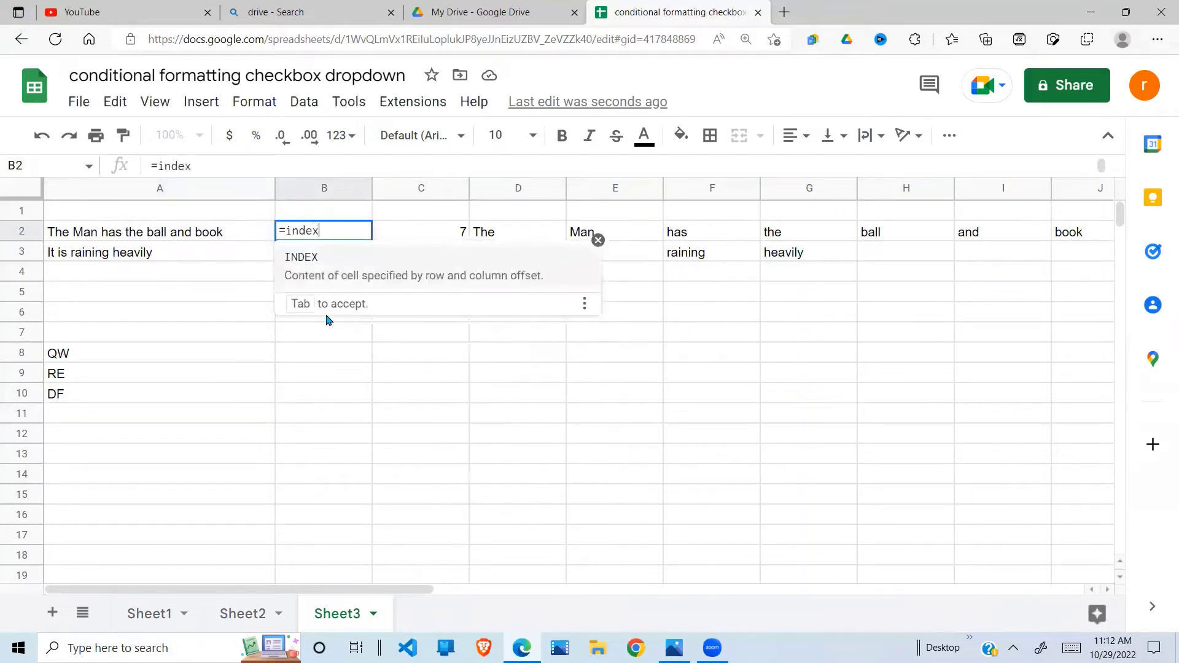
{"action": "type", "text": "("}
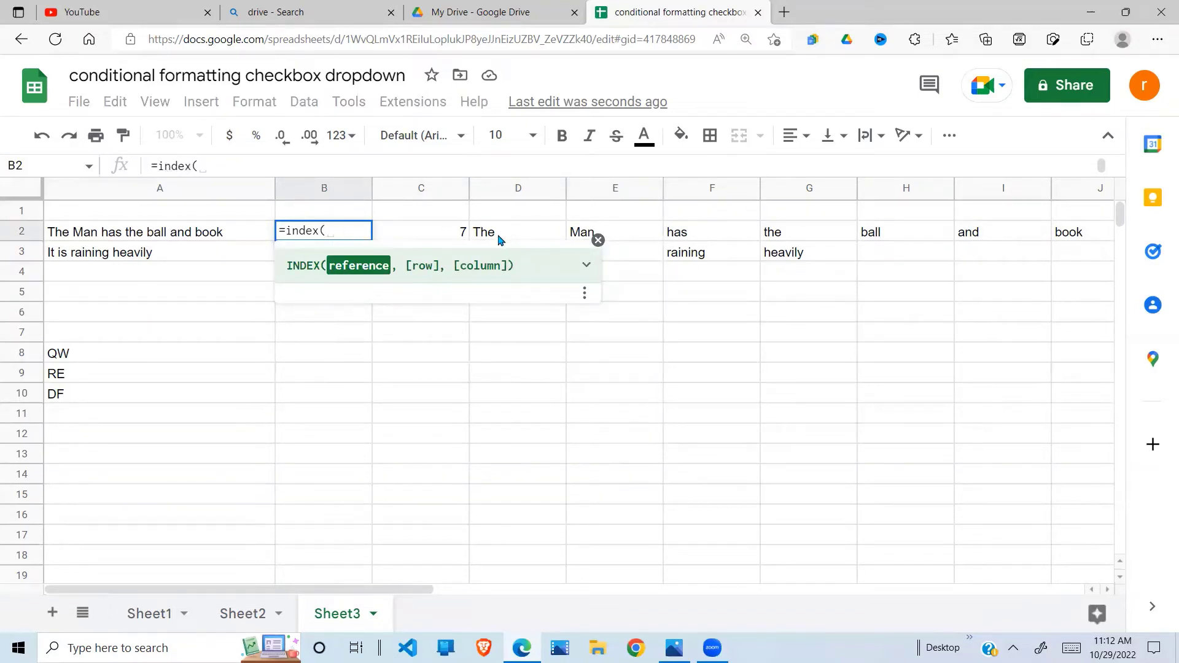
{"action": "left_click_drag", "start_coordinate": [498, 240], "coordinate": [1073, 234]}
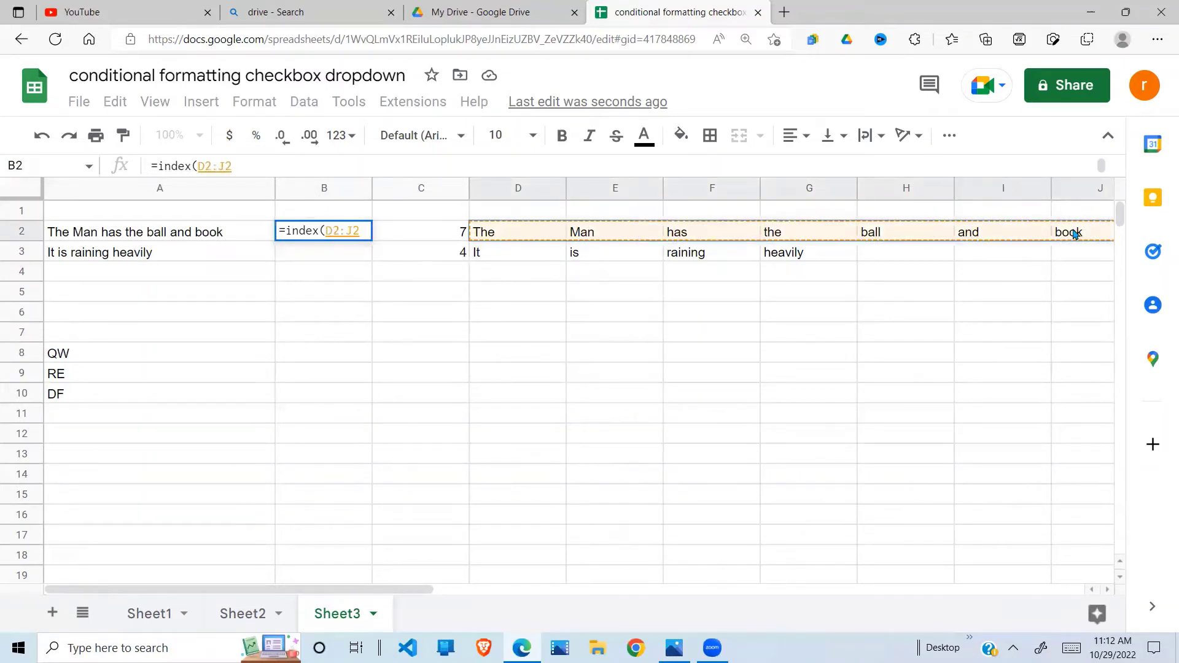
{"action": "type", "text": ","}
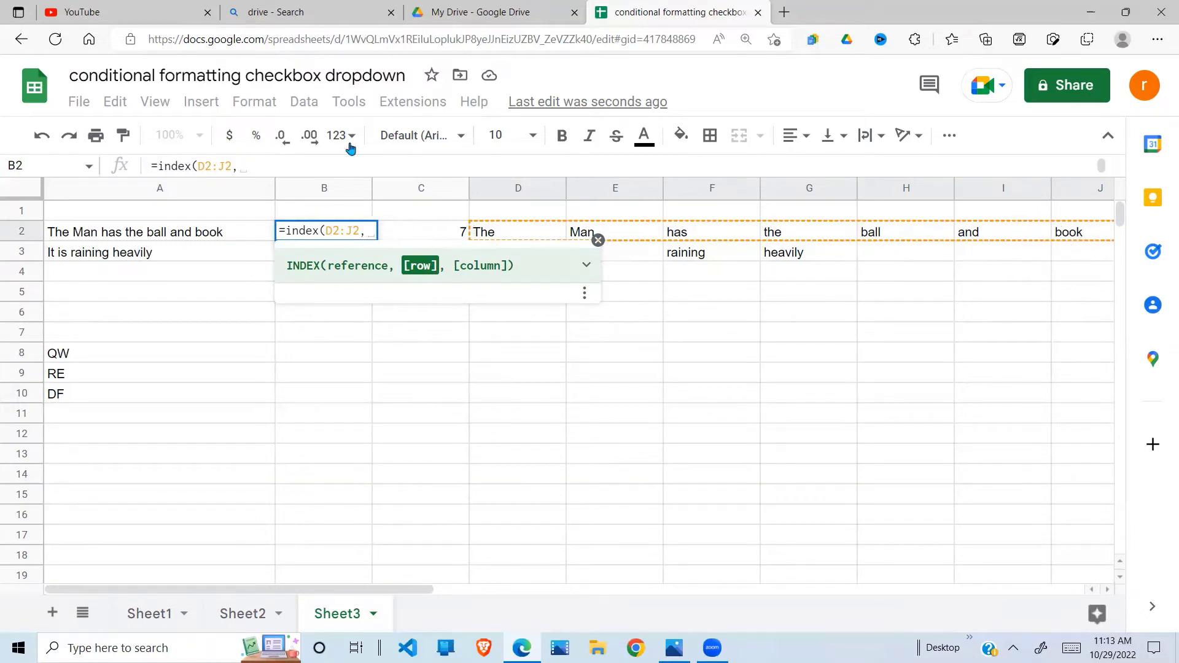
{"action": "left_click", "coordinate": [437, 236]}
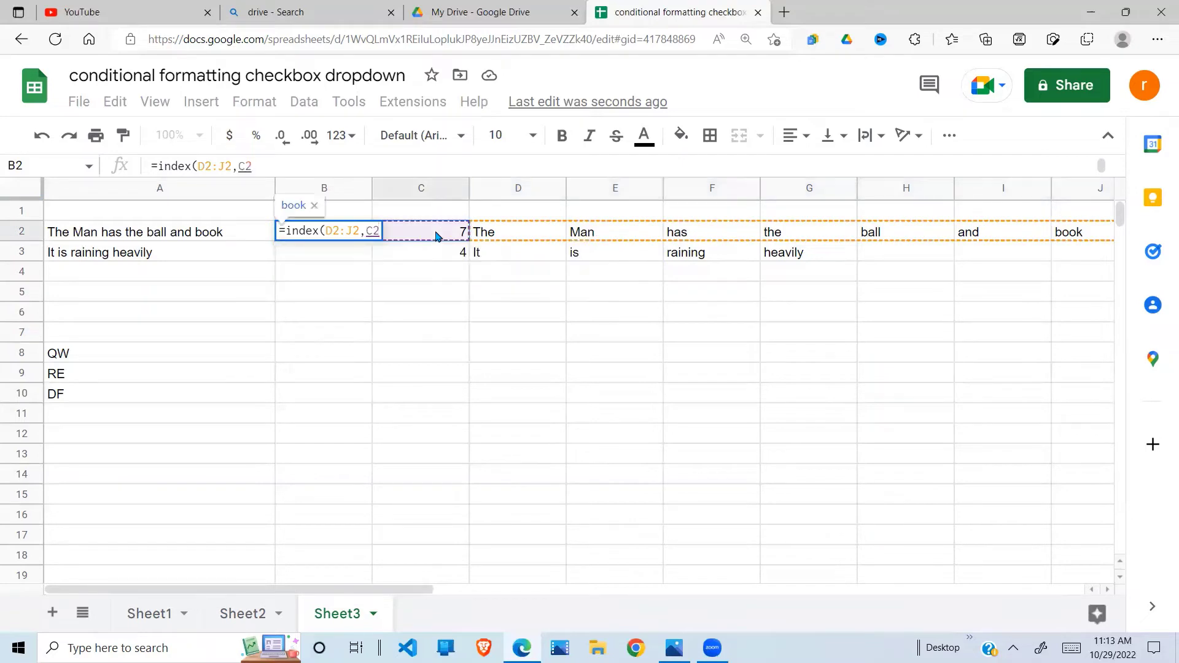
{"action": "type", "text": ")"}
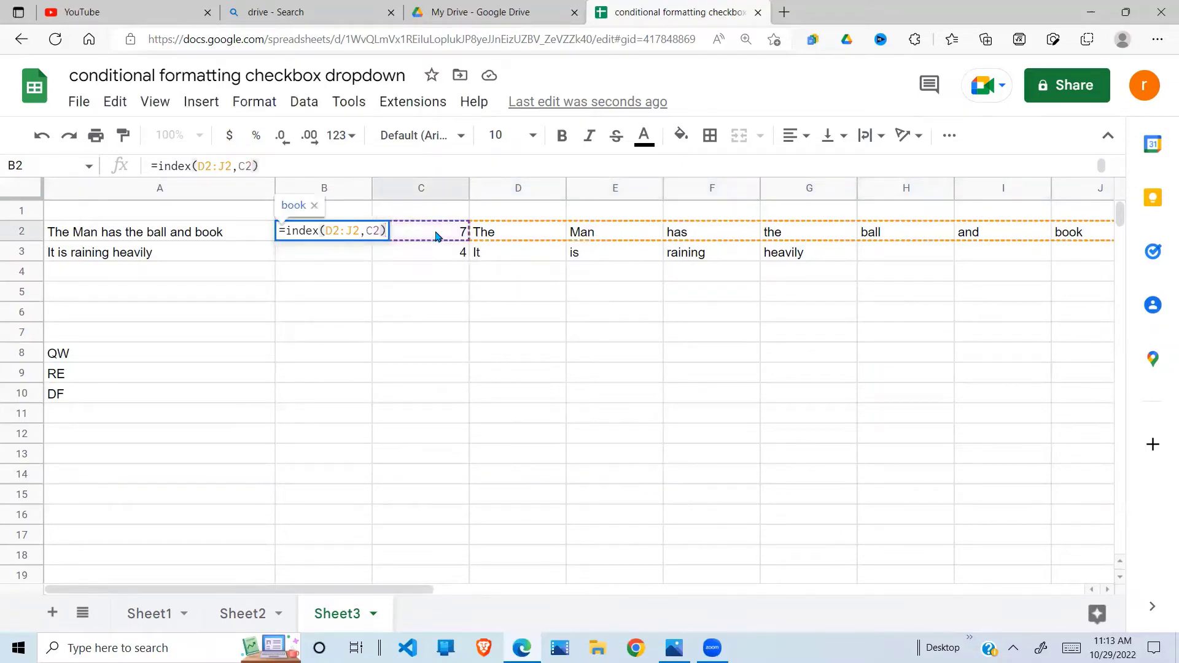
{"action": "key", "text": "Return"}
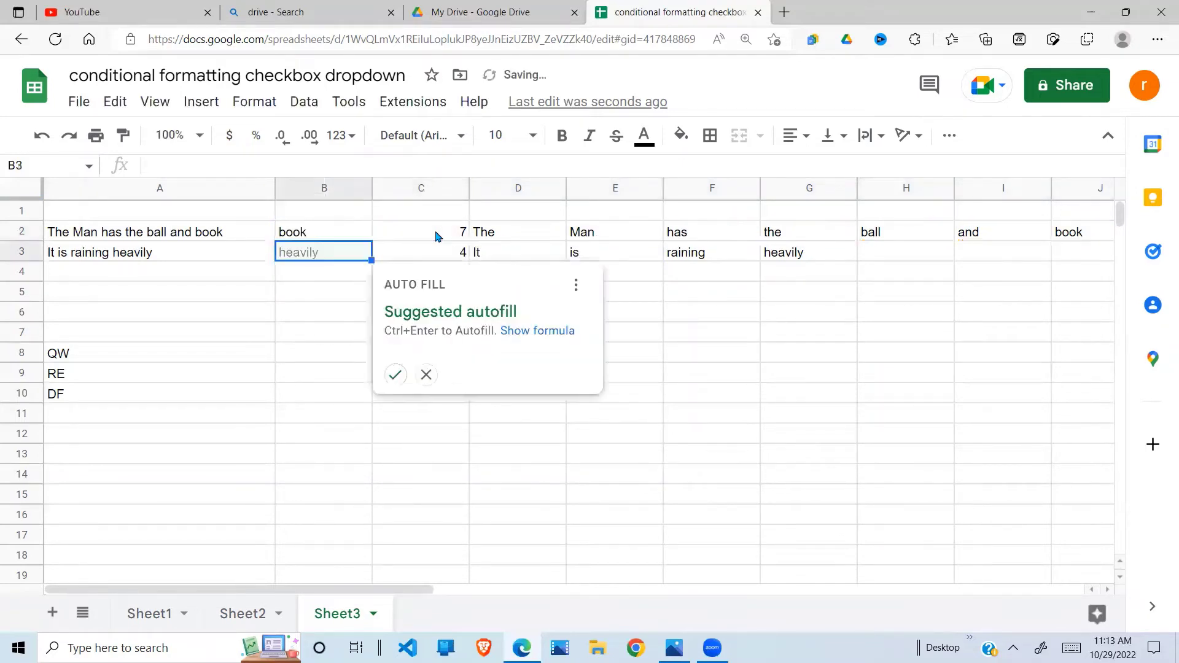
Accept the Auto Fill suggestion so B3 shows 'heavily', then check both results.
{"action": "left_click", "coordinate": [395, 374]}
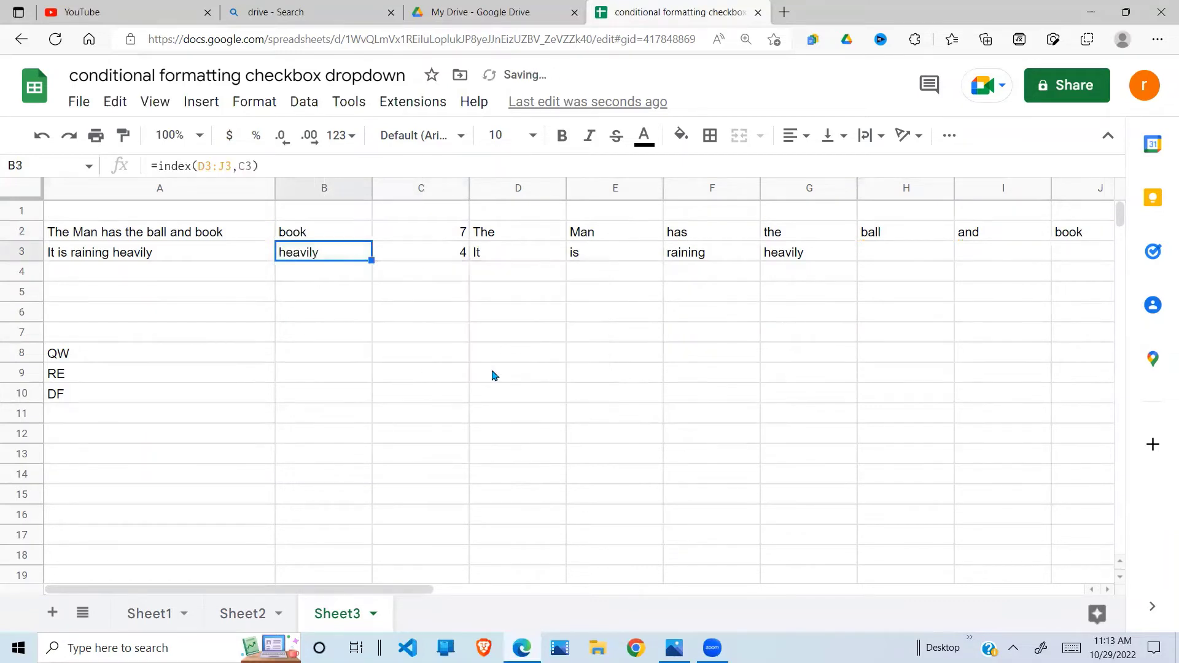
{"action": "left_click", "coordinate": [347, 376]}
{"action": "left_click", "coordinate": [312, 259]}
{"action": "left_click", "coordinate": [191, 234]}
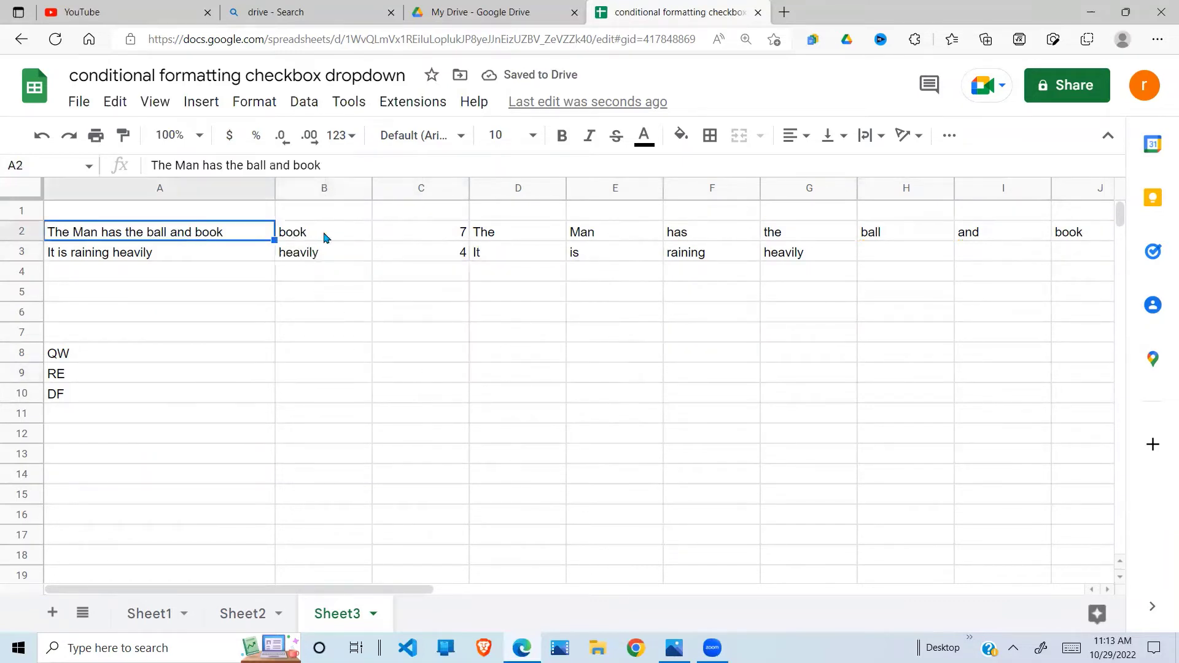
{"action": "left_click", "coordinate": [326, 238]}
{"action": "left_click", "coordinate": [147, 236]}
{"action": "left_click", "coordinate": [307, 238]}
{"action": "left_click", "coordinate": [318, 249]}
{"action": "left_click", "coordinate": [311, 232]}
{"action": "left_click", "coordinate": [270, 238]}
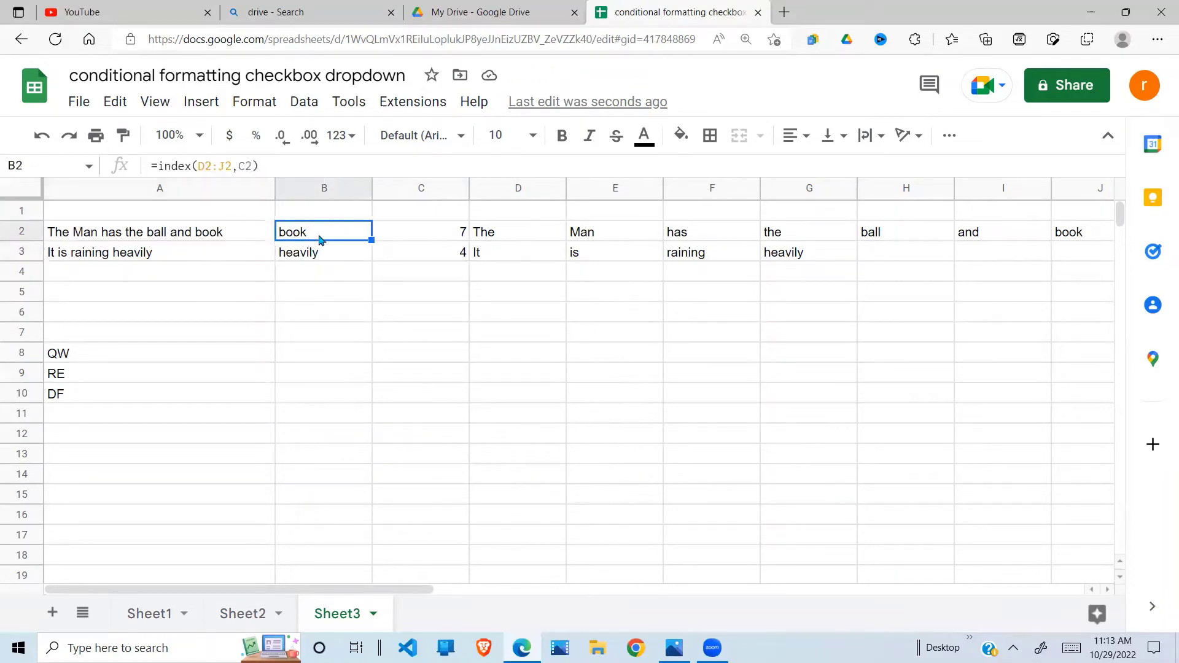
Lengthen A2's sentence to 8 words and inspect the resulting #NUM! error and split words through column K.
{"action": "left_click", "coordinate": [309, 257]}
{"action": "double_click", "coordinate": [228, 234]}
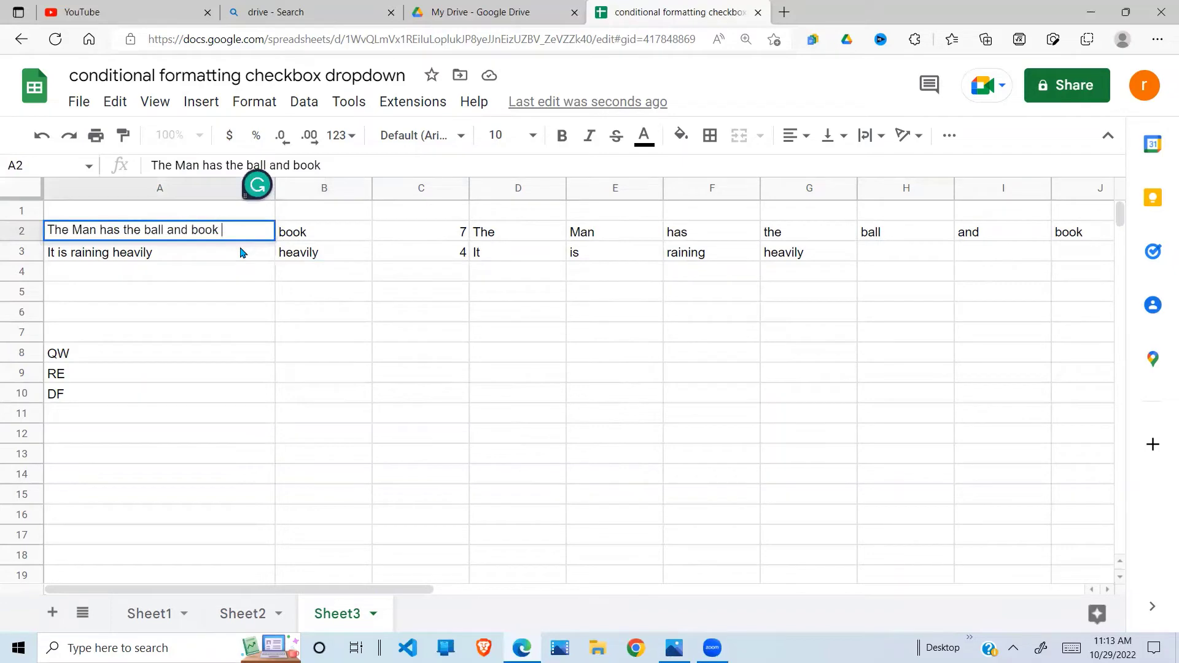
{"action": "key", "text": "Return"}
{"action": "left_click", "coordinate": [359, 231]}
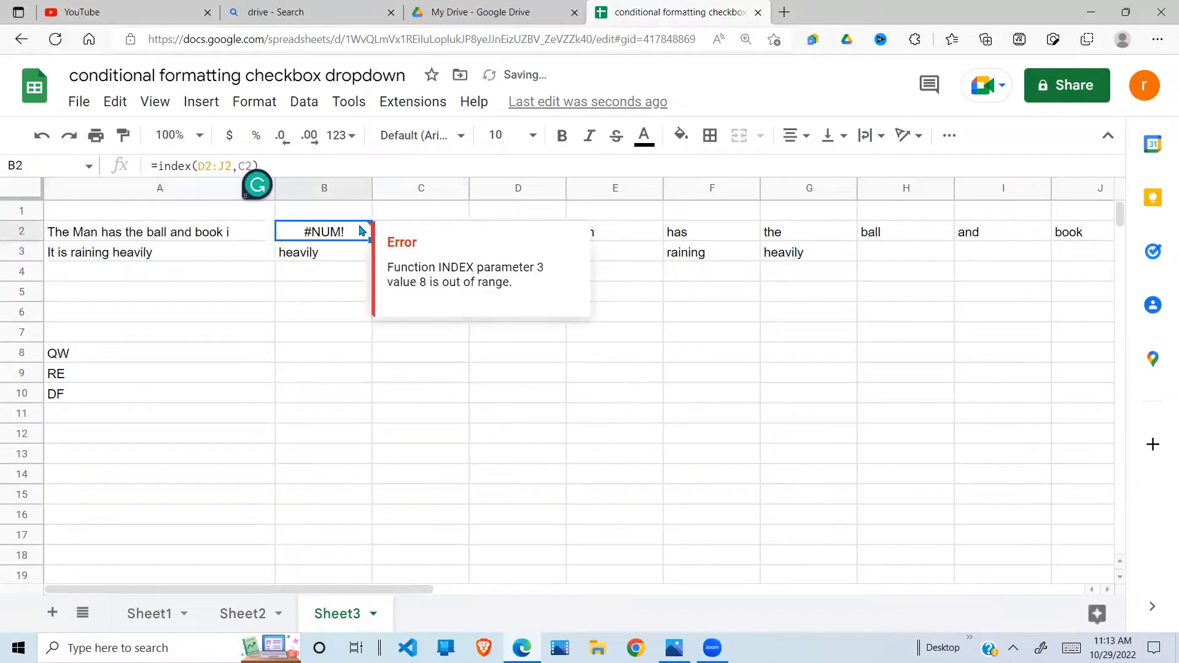
{"action": "left_click", "coordinate": [914, 252]}
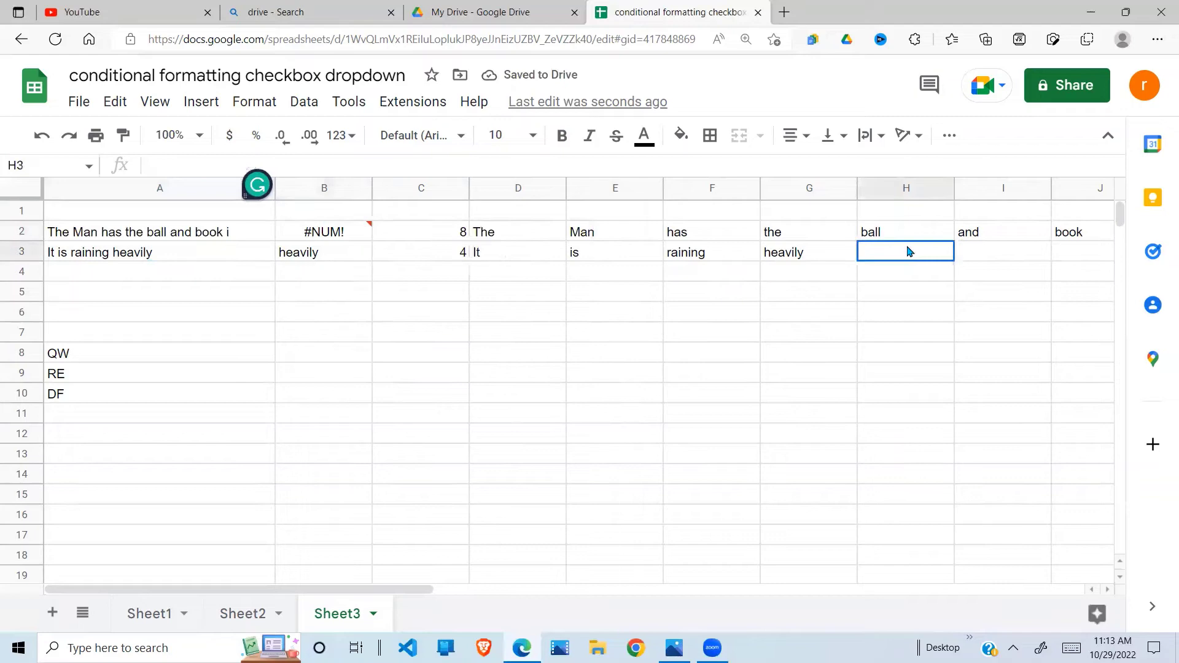
{"action": "left_click", "coordinate": [458, 232]}
{"action": "key", "text": "Right"}
{"action": "key", "text": "Right"}
{"action": "key", "text": "Right"}
{"action": "key", "text": "Right"}
{"action": "key", "text": "Right"}
{"action": "key", "text": "Right"}
{"action": "key", "text": "Right"}
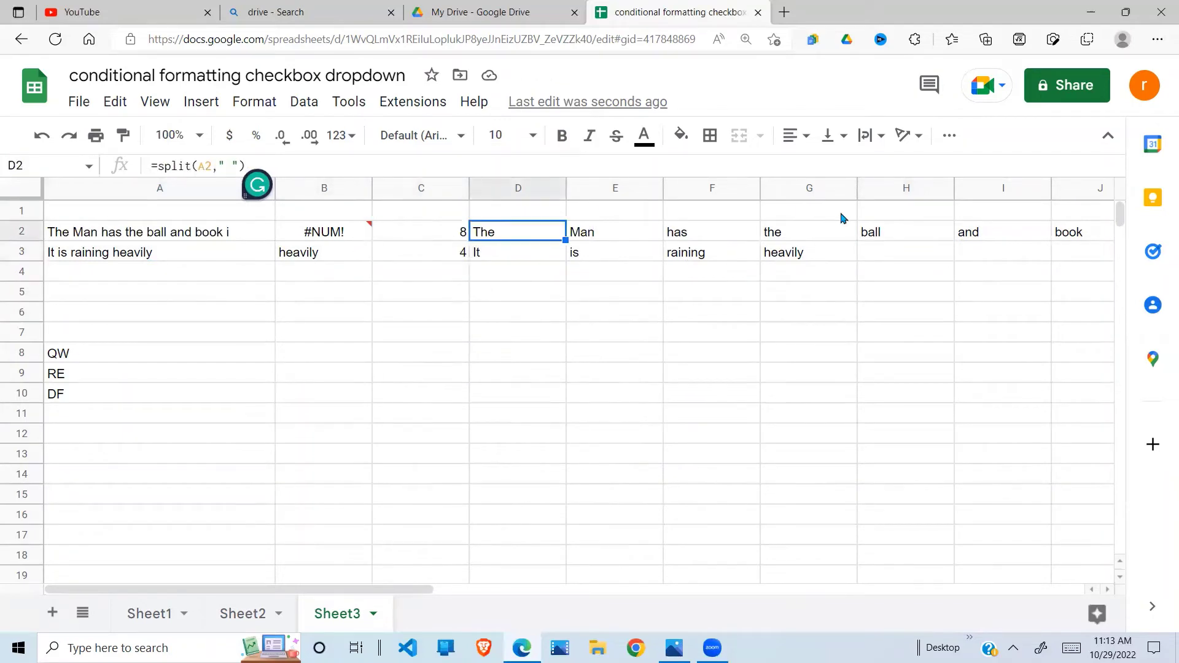
{"action": "key", "text": "Right"}
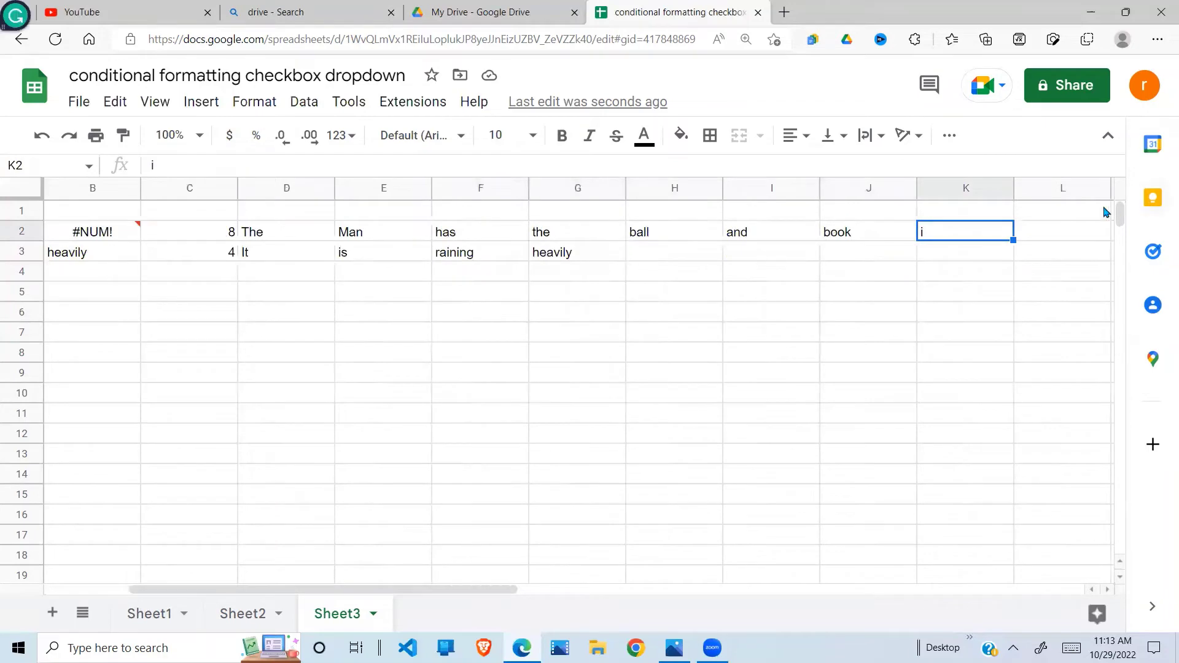
{"action": "left_click", "coordinate": [358, 255]}
{"action": "key", "text": "Left"}
{"action": "key", "text": "Left"}
{"action": "key", "text": "Left"}
{"action": "key", "text": "Left"}
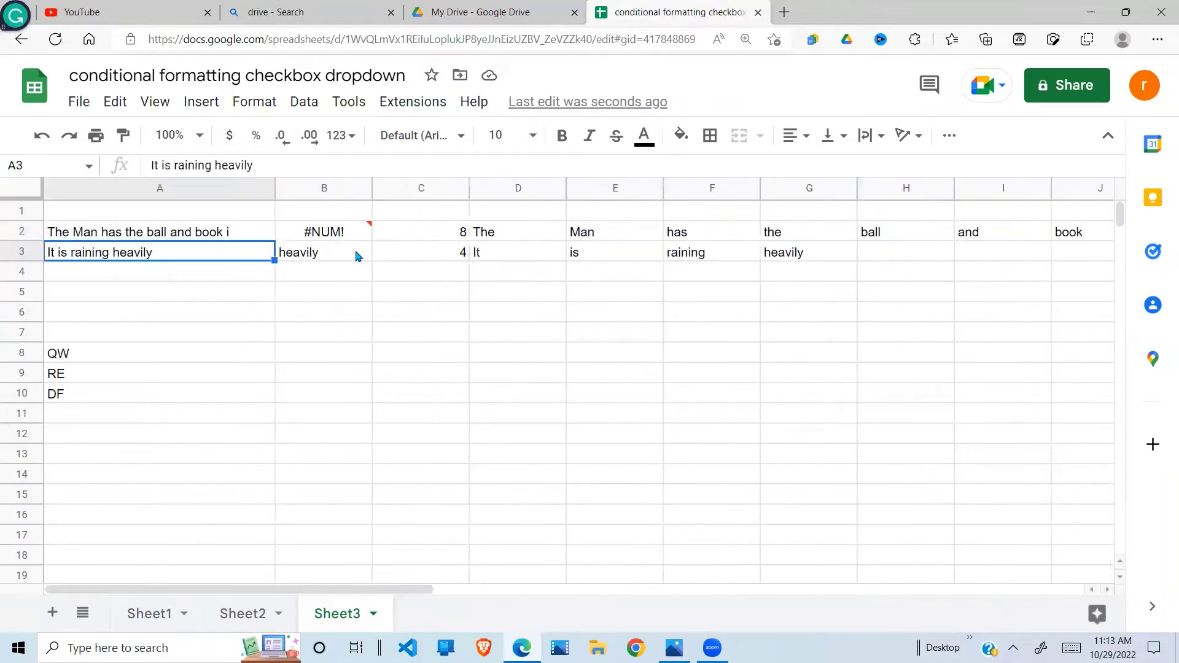
{"action": "left_click", "coordinate": [330, 243]}
Widen B2's formula to =index(D2:K2,C2) so it returns 'i', and copy it down to B3.
{"action": "double_click", "coordinate": [329, 241]}
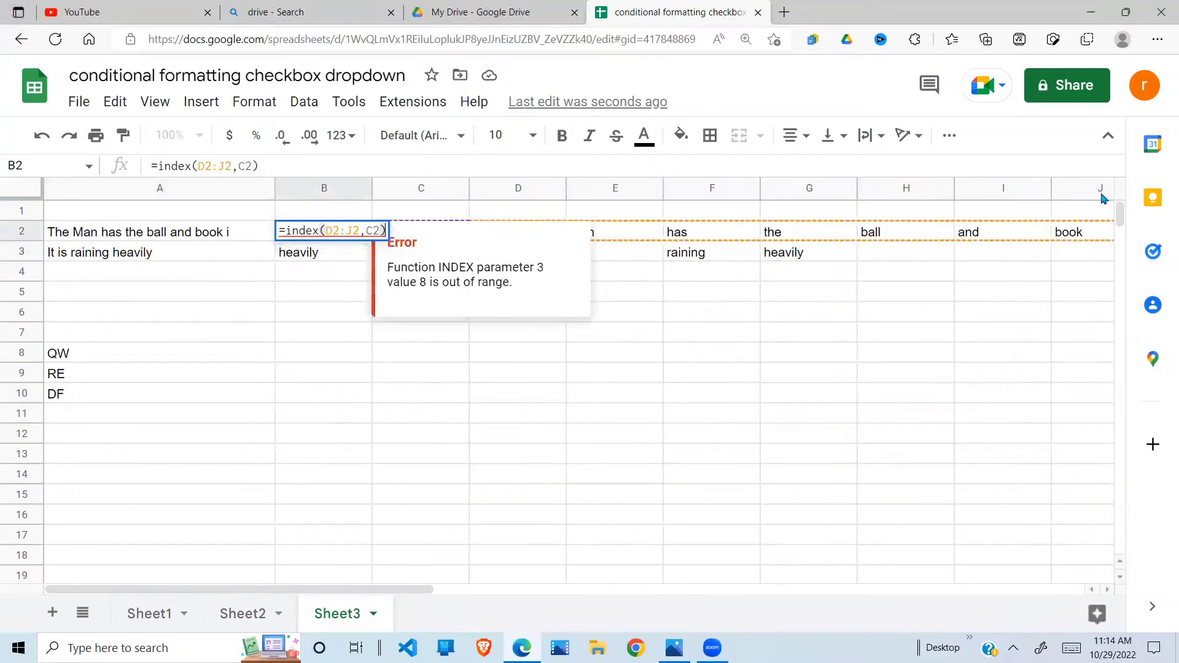
{"action": "left_click", "coordinate": [225, 167]}
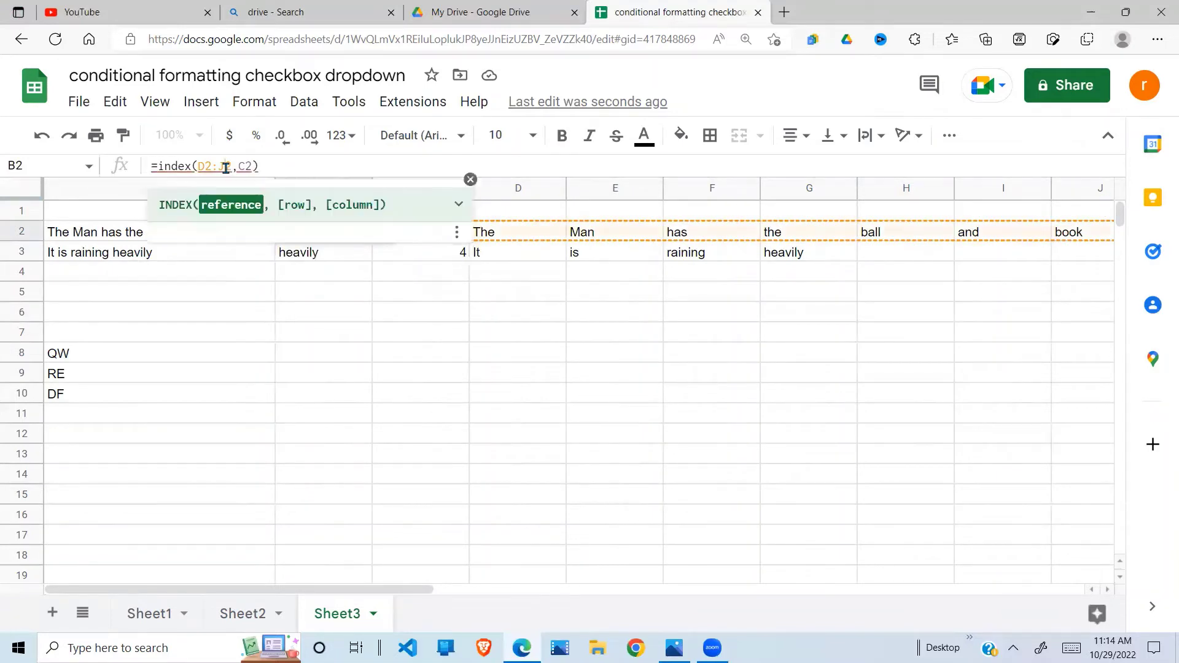
{"action": "type", "text": "K"}
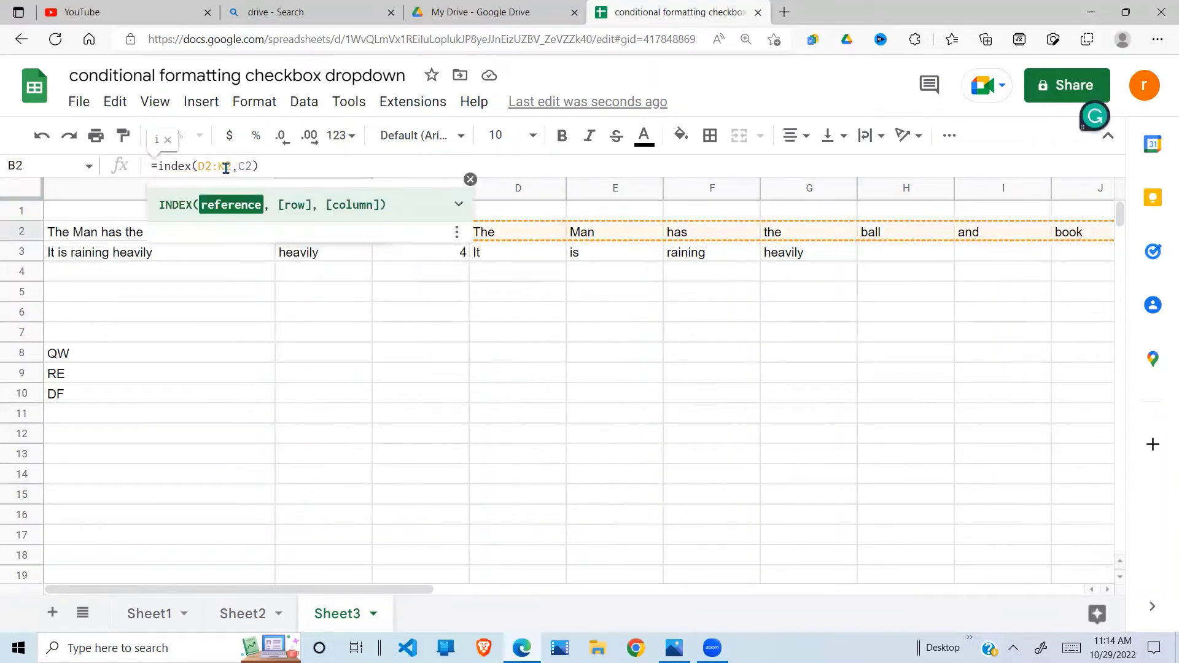
{"action": "key", "text": "Return"}
{"action": "left_click", "coordinate": [326, 237]}
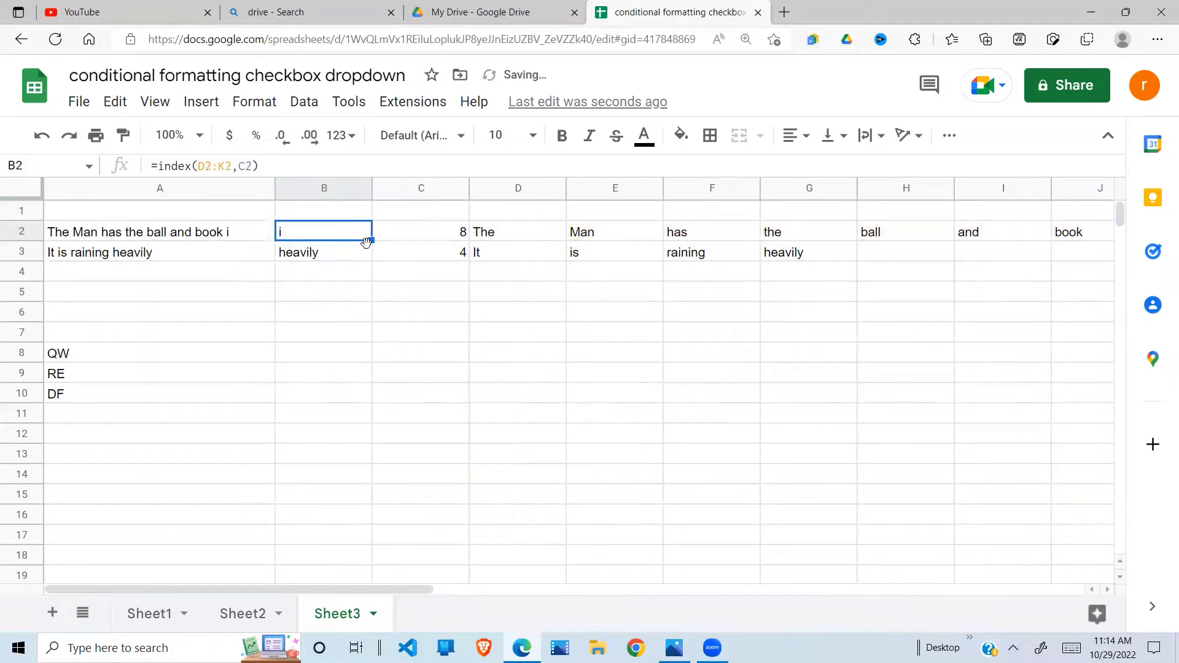
{"action": "left_click_drag", "start_coordinate": [374, 241], "coordinate": [370, 262]}
{"action": "left_click", "coordinate": [365, 301]}
{"action": "left_click", "coordinate": [321, 258]}
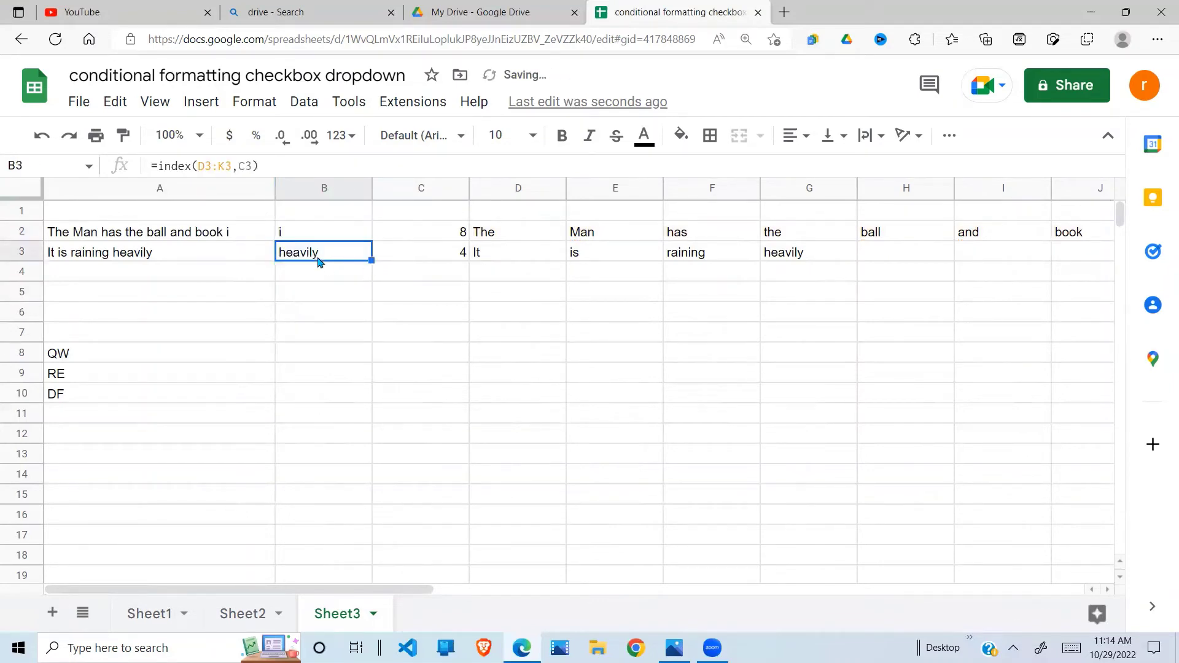
Insert an empty column left of column B, shifting the old results and split words right.
{"action": "left_click", "coordinate": [326, 190]}
{"action": "right_click", "coordinate": [326, 191]}
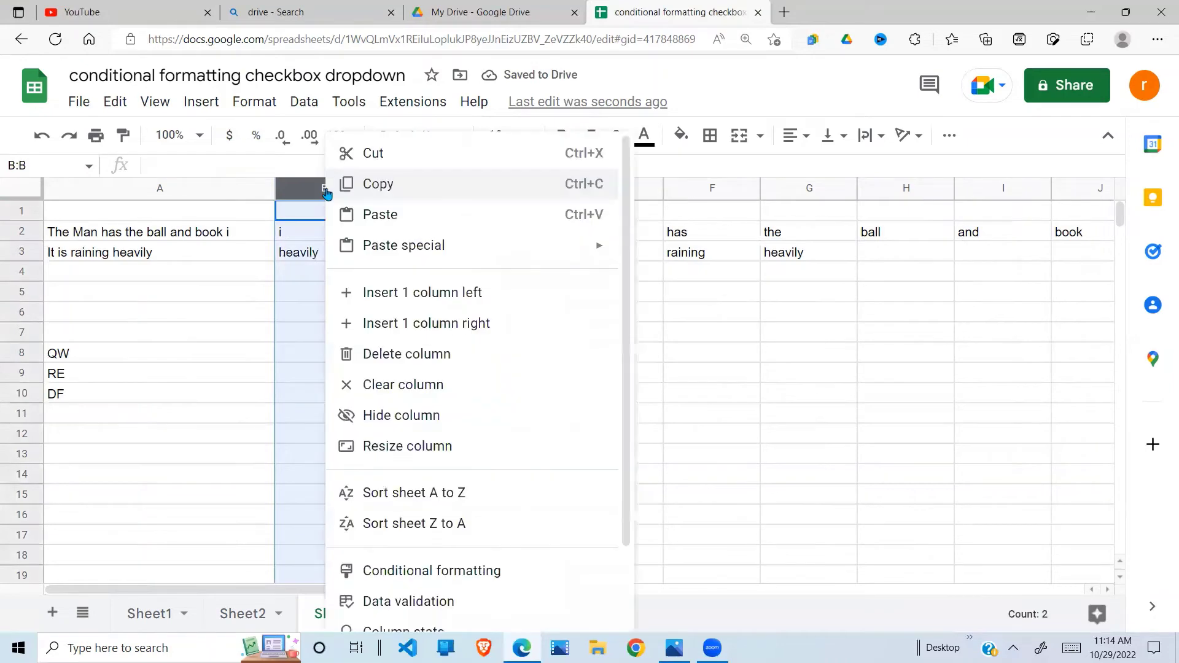
{"action": "left_click", "coordinate": [387, 301]}
{"action": "left_click", "coordinate": [330, 314]}
{"action": "left_click", "coordinate": [324, 234]}
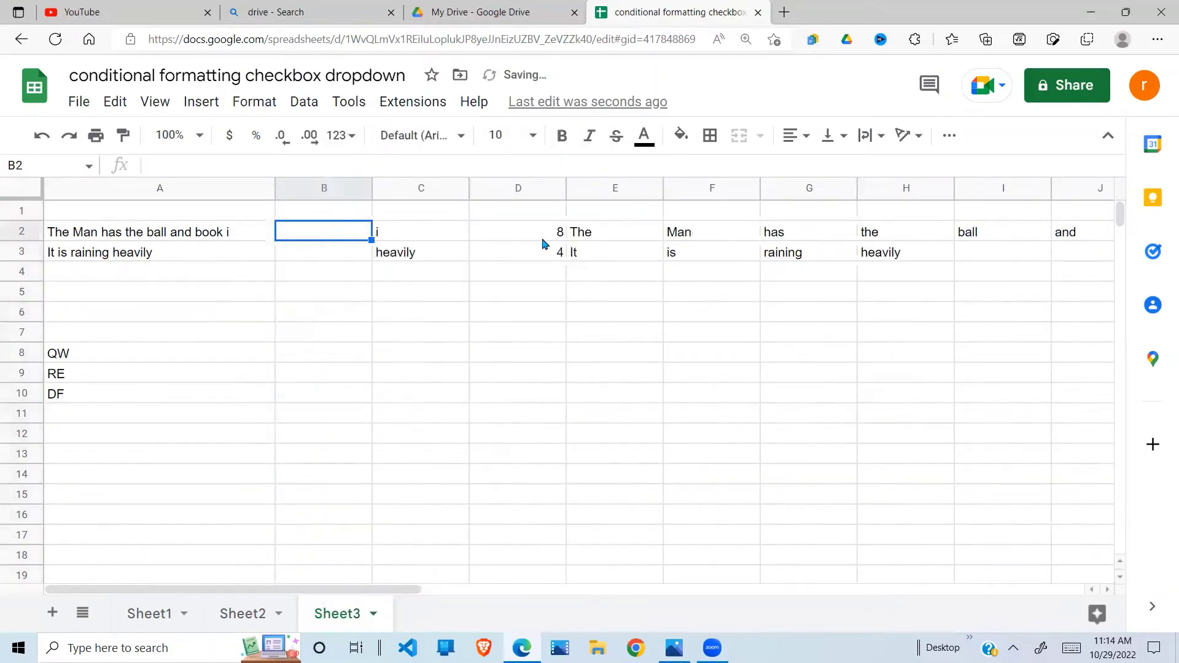
{"action": "left_click_drag", "start_coordinate": [439, 236], "coordinate": [1005, 269]}
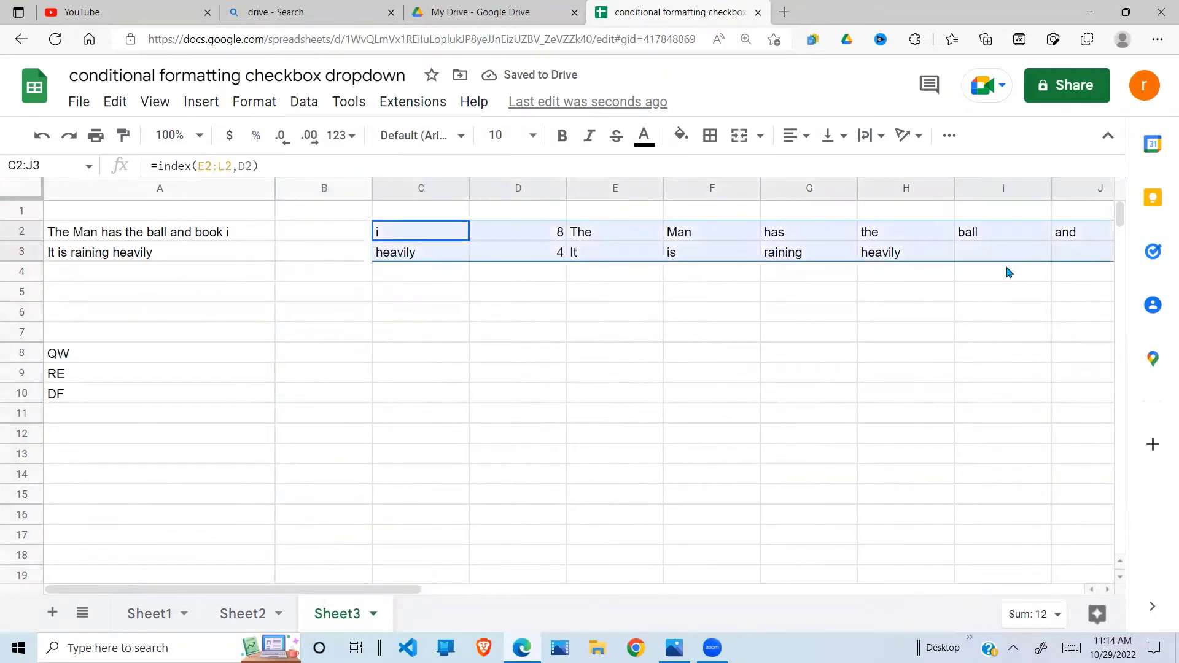
{"action": "left_click", "coordinate": [544, 311]}
{"action": "left_click", "coordinate": [432, 237]}
{"action": "left_click", "coordinate": [428, 260], "text": "shift"}
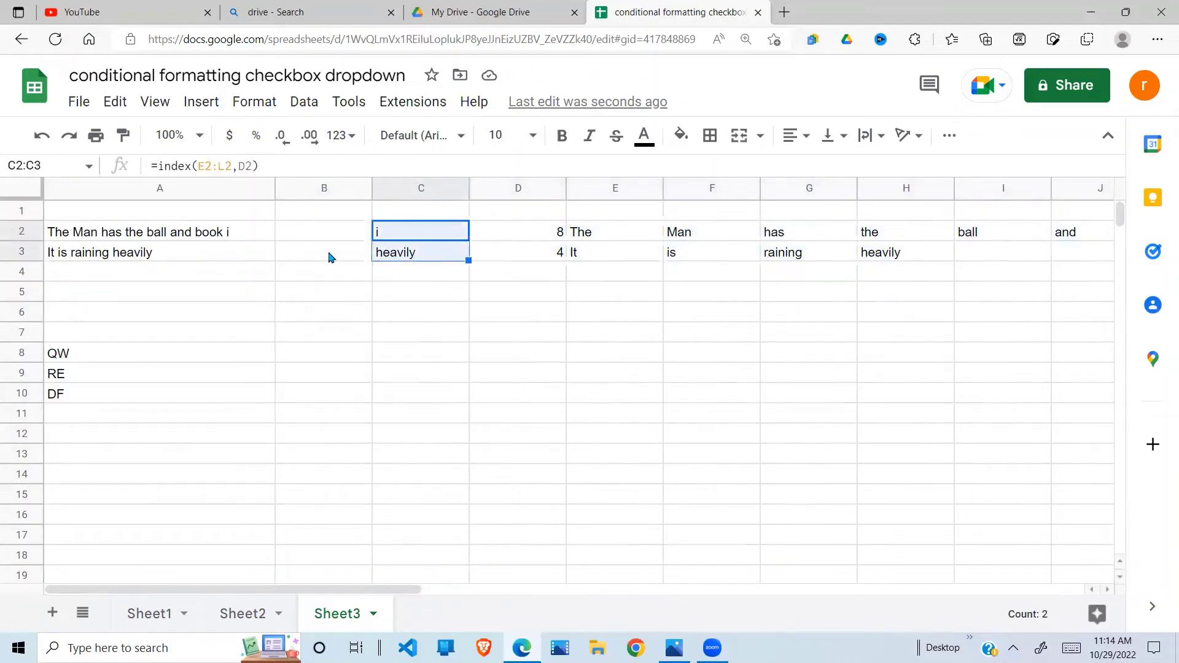
{"action": "left_click", "coordinate": [317, 288]}
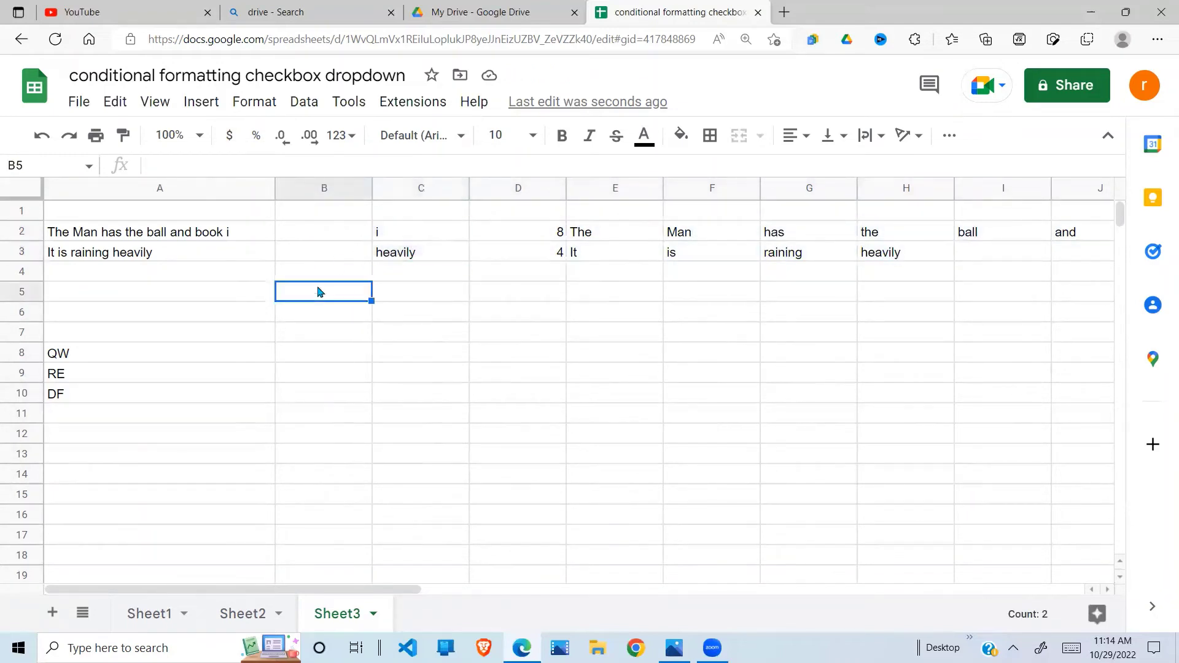
Start B2's formula as =index(split(A2," "), with the split sentence as the range.
{"action": "left_click", "coordinate": [347, 232]}
{"action": "left_click", "coordinate": [602, 237]}
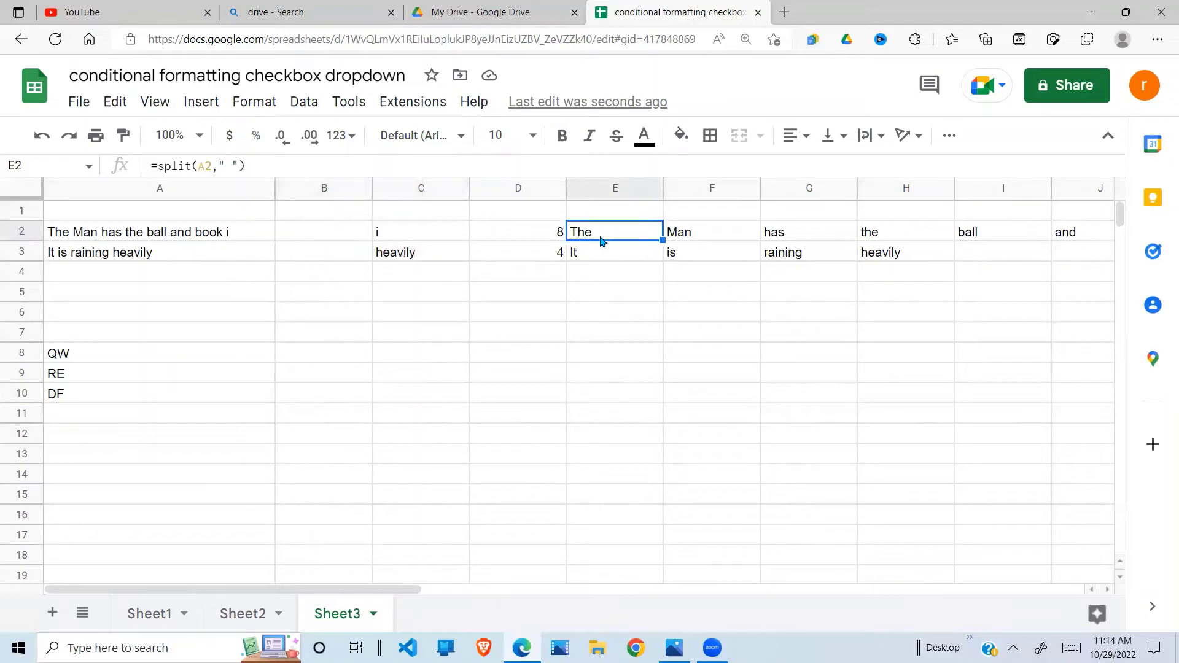
{"action": "left_click", "coordinate": [326, 234]}
{"action": "type", "text": "="}
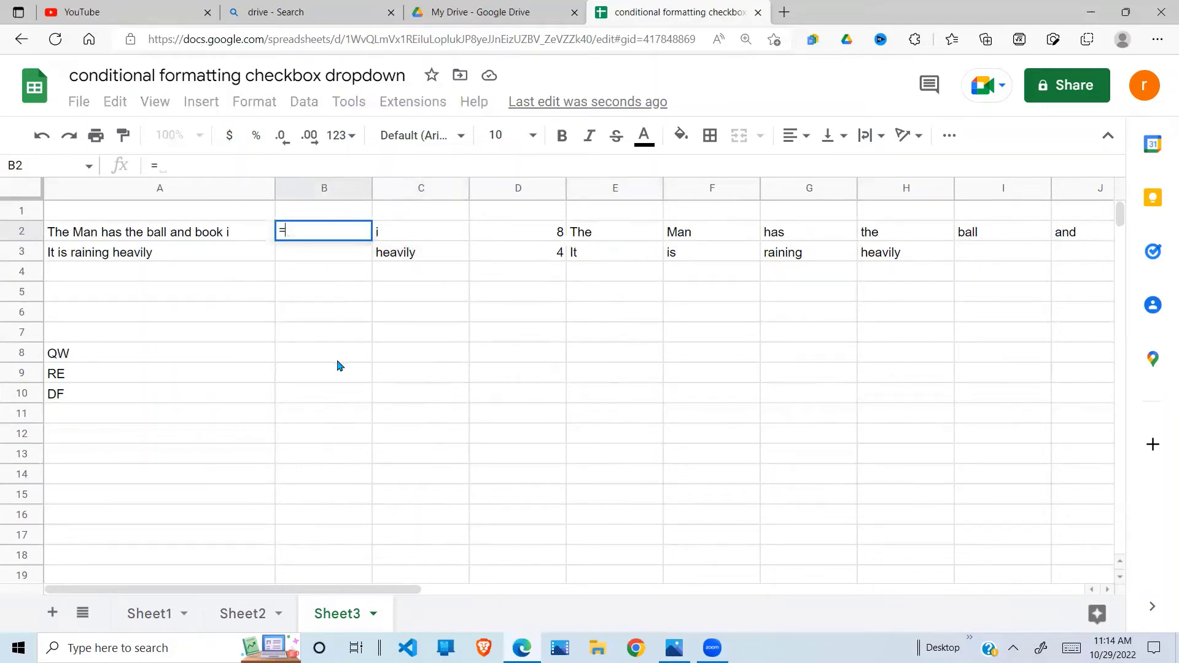
{"action": "type", "text": "index"}
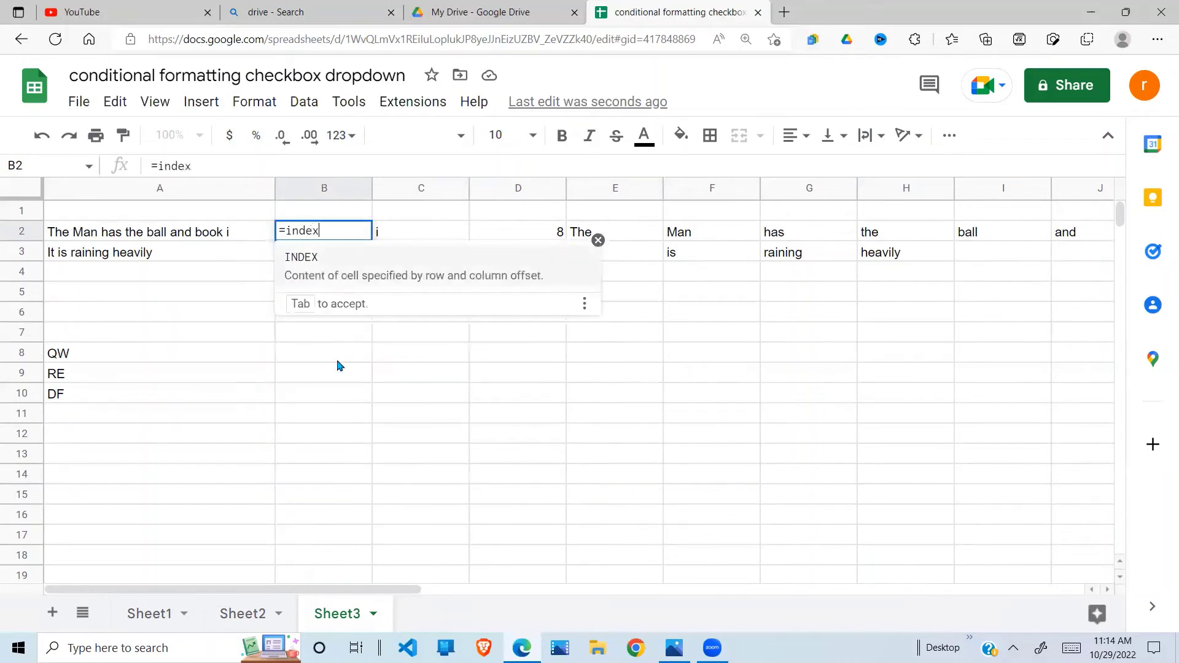
{"action": "type", "text": "("}
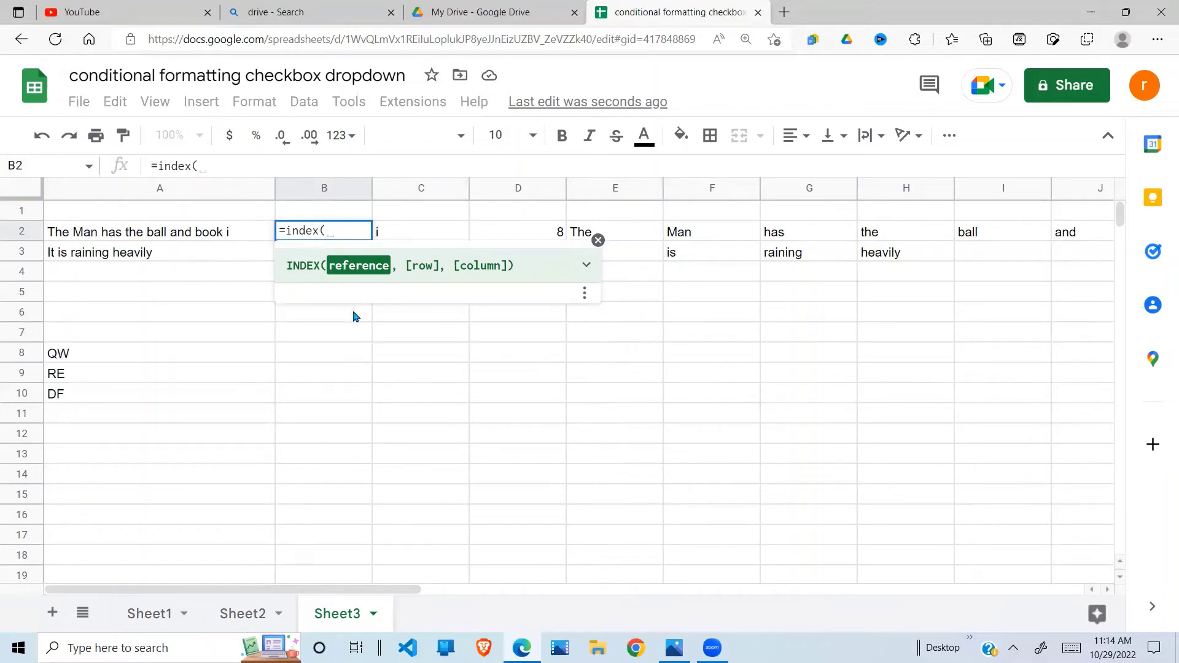
{"action": "type", "text": "spli"}
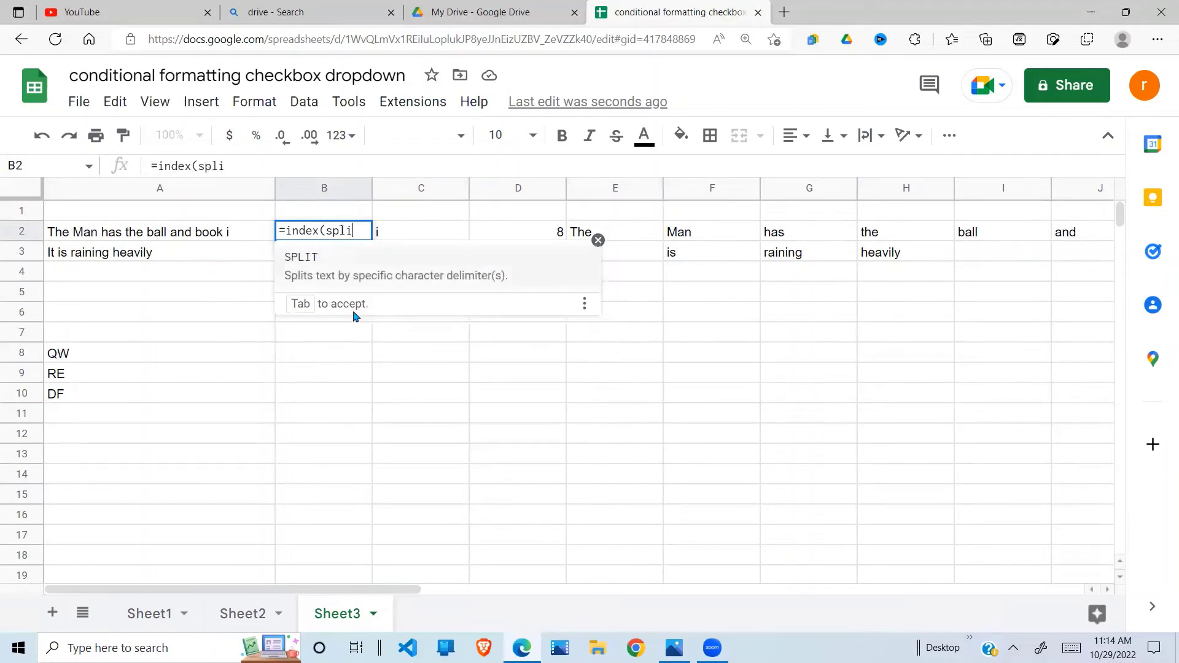
{"action": "type", "text": "t("}
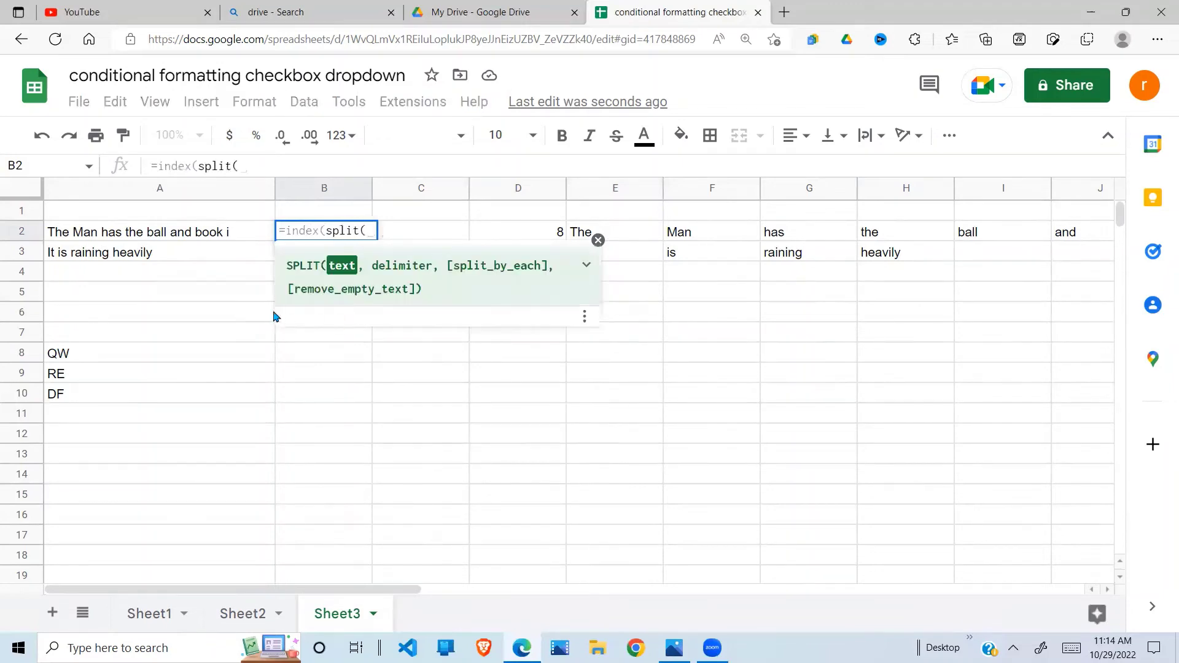
{"action": "left_click", "coordinate": [186, 234]}
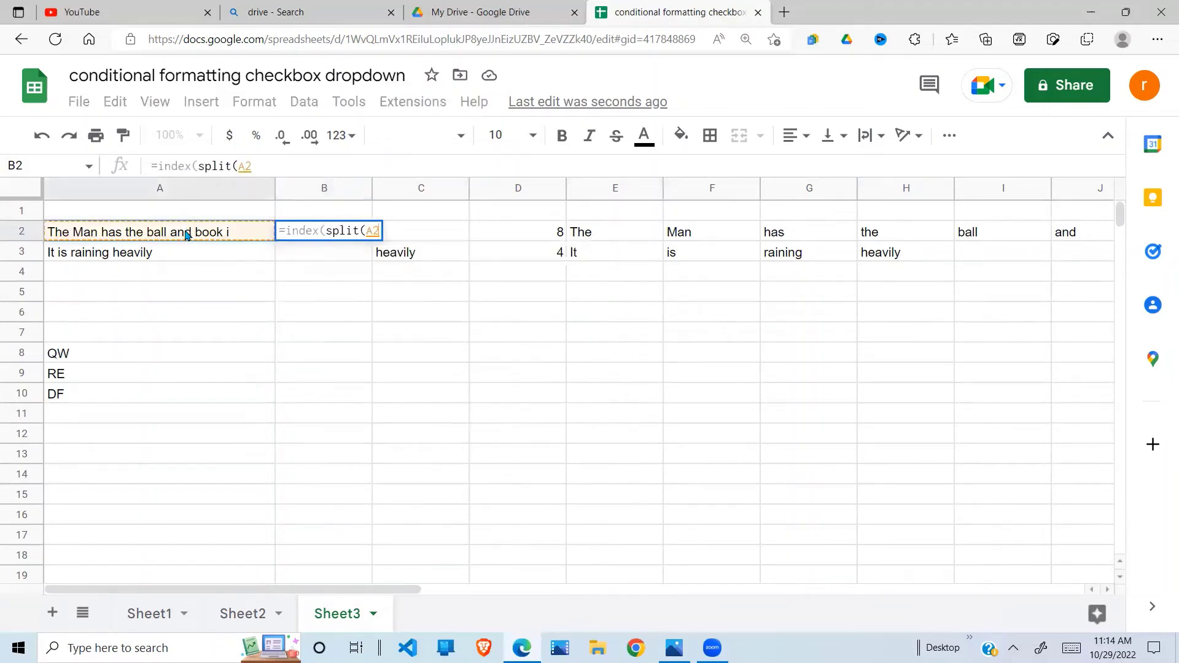
{"action": "type", "text": ",\" "}
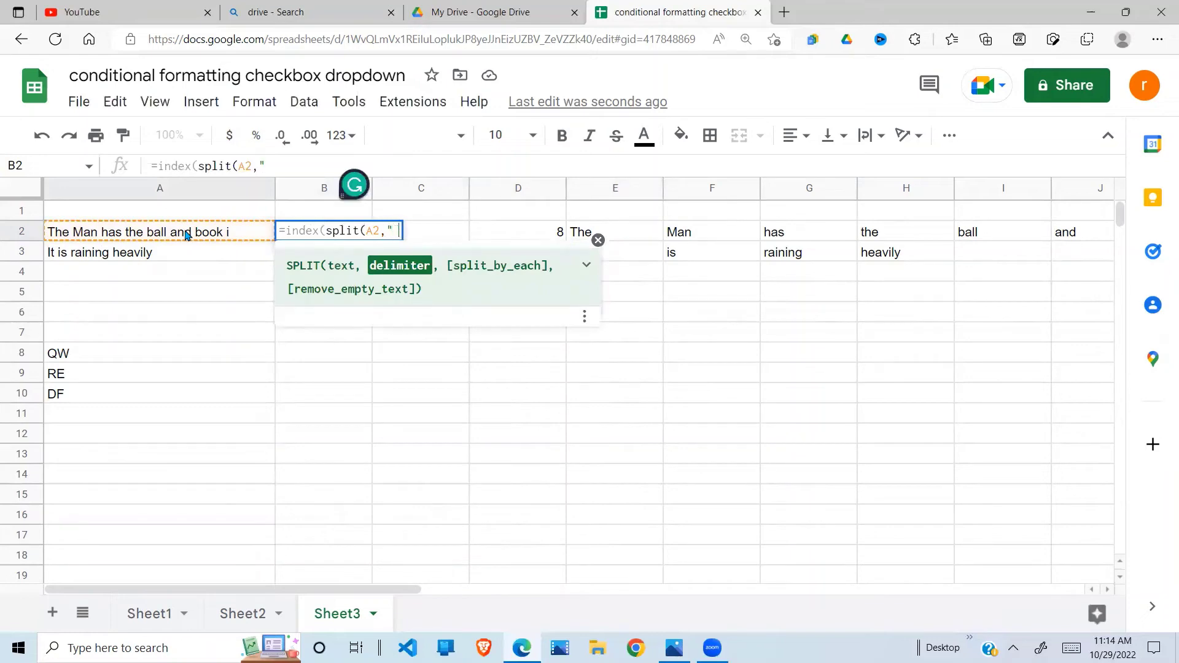
{"action": "type", "text": "\")"}
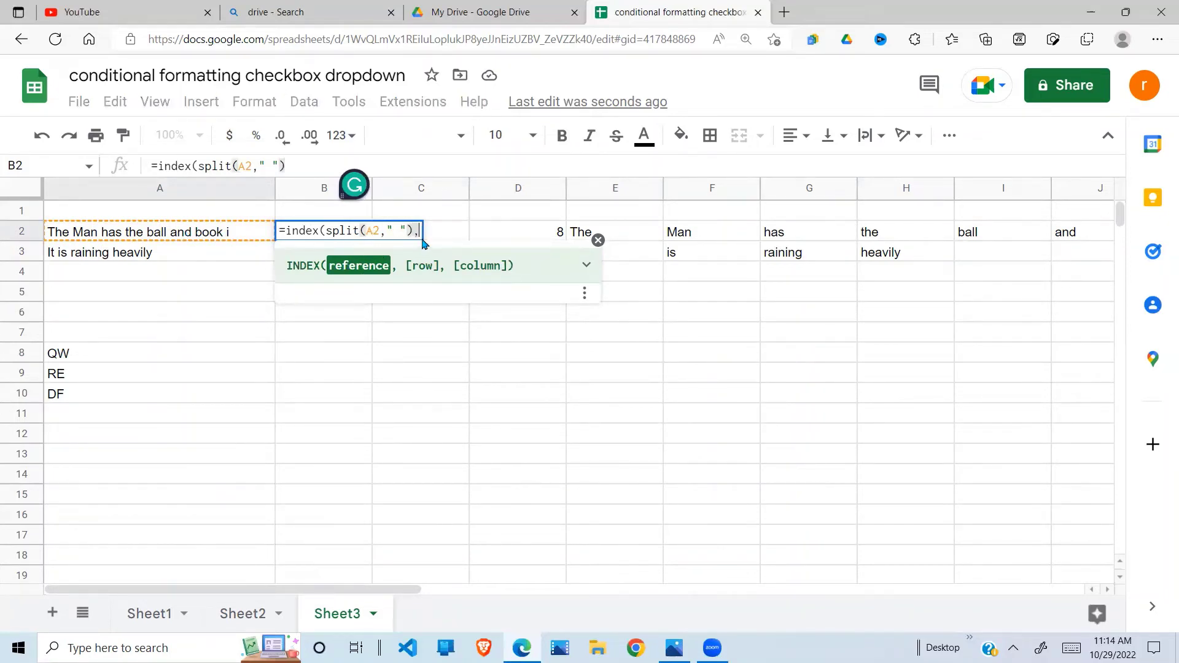
{"action": "type", "text": ","}
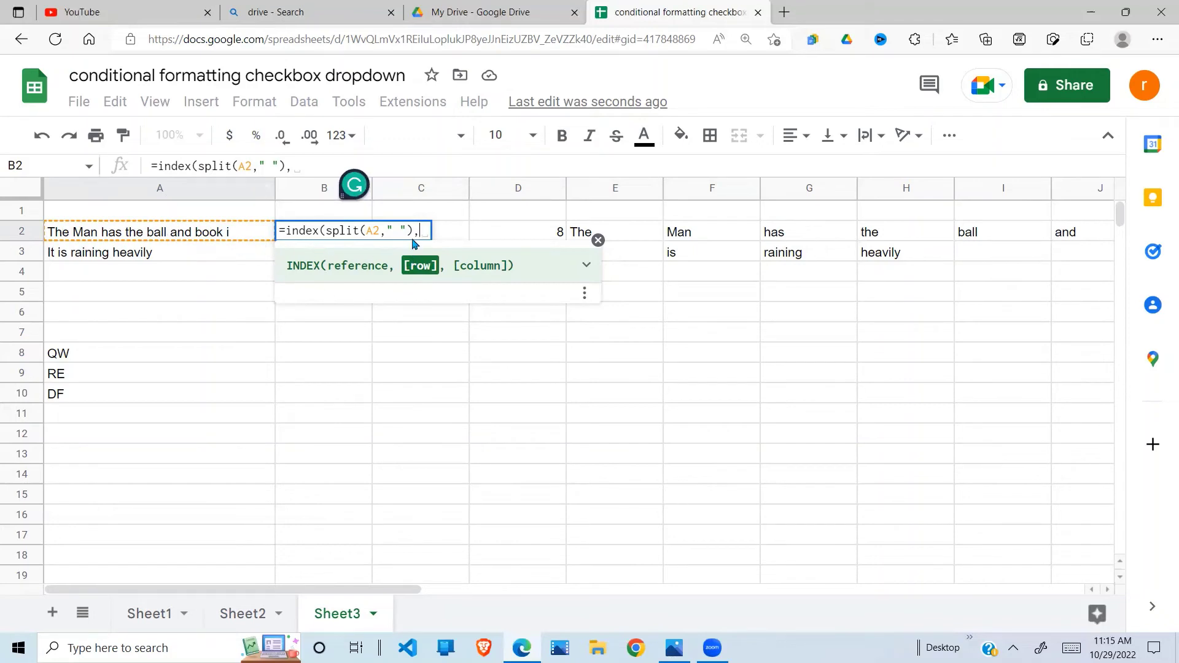
Finish with counta(split(A2," ")) as the position, so B2 returns 'i'.
{"action": "left_click_drag", "start_coordinate": [412, 232], "coordinate": [325, 232]}
{"action": "key", "text": "ctrl+c"}
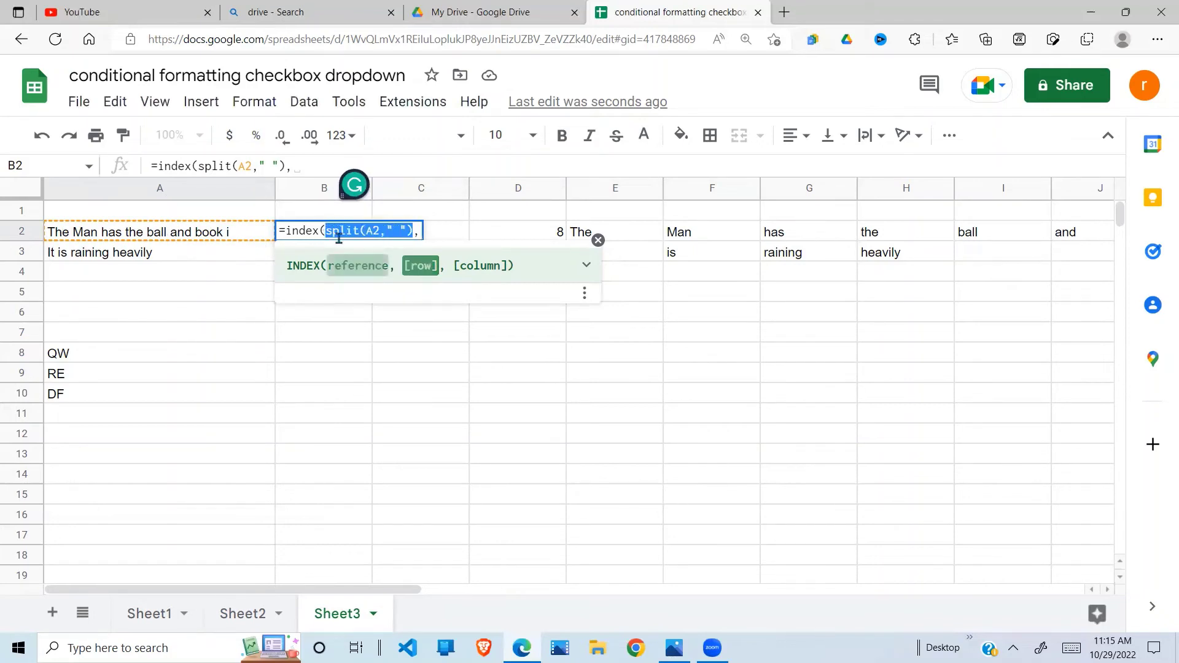
{"action": "left_click", "coordinate": [420, 238]}
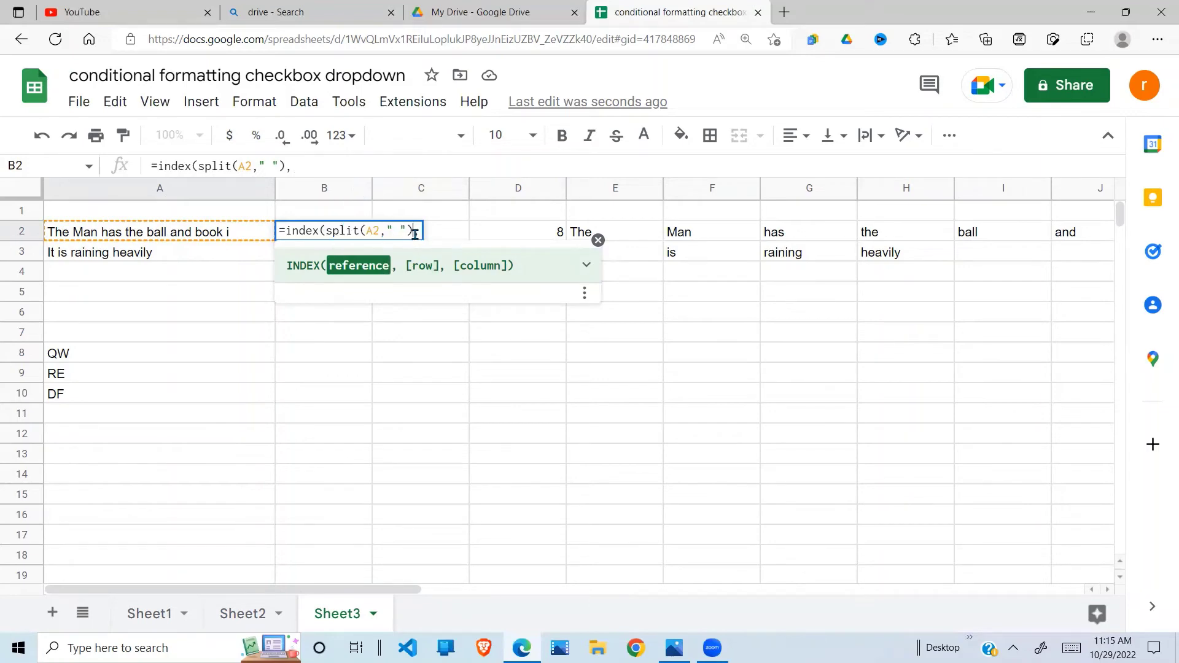
{"action": "left_click", "coordinate": [417, 232]}
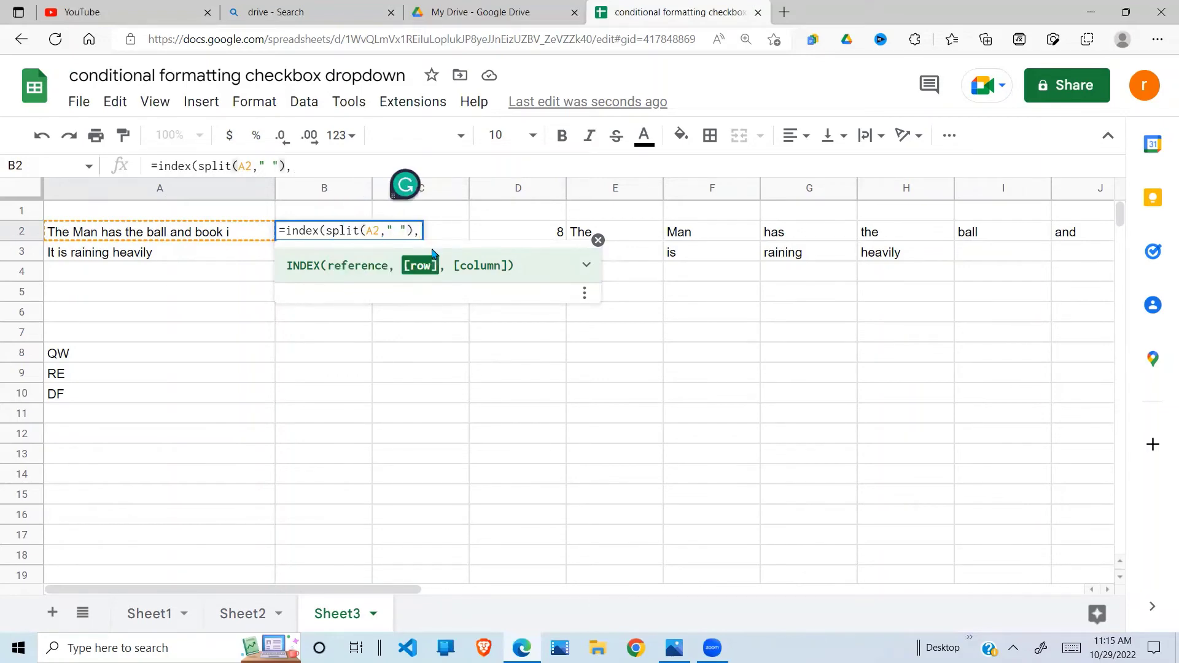
{"action": "type", "text": "coun"}
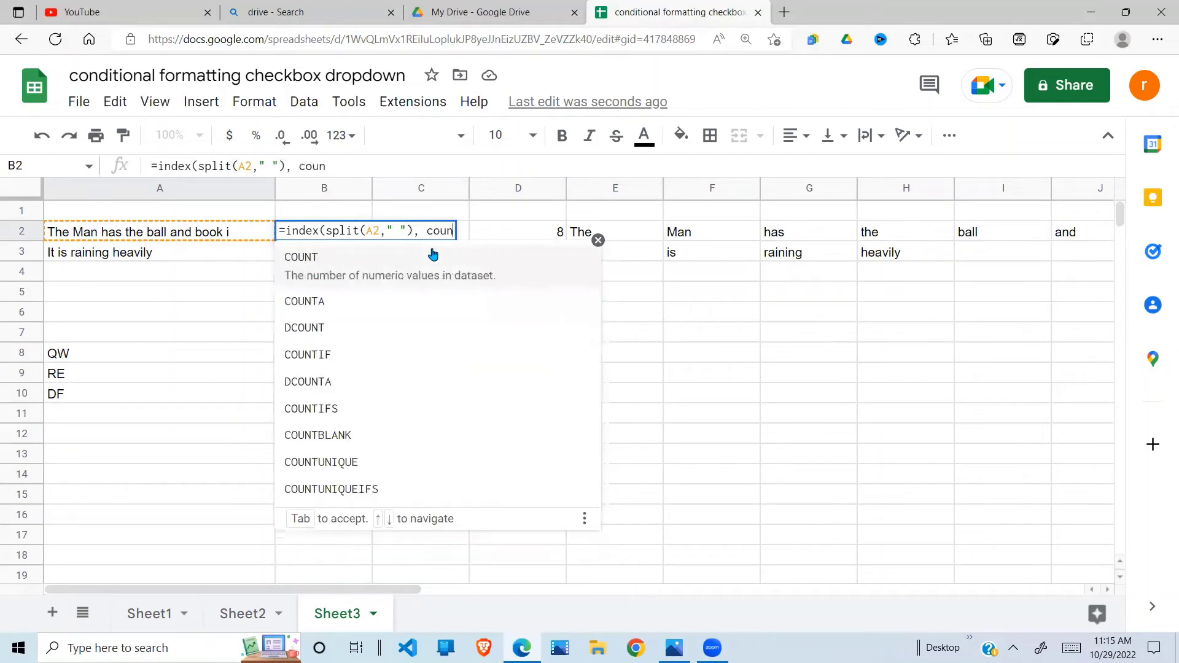
{"action": "type", "text": "ta("}
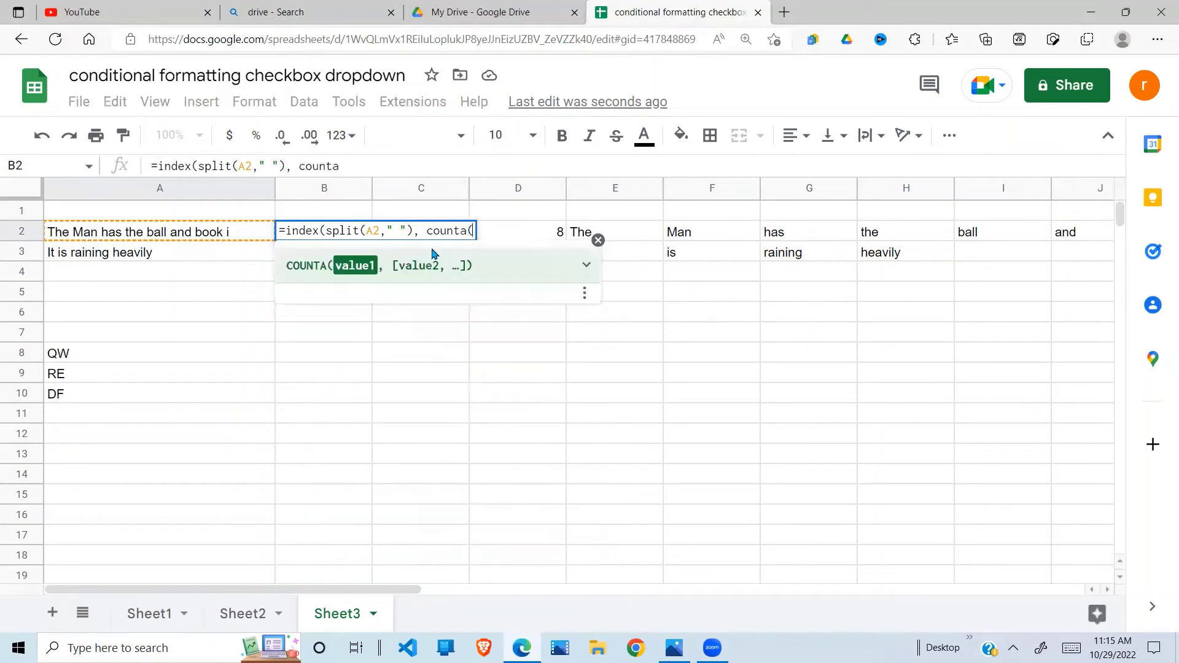
{"action": "type", "text": ")"}
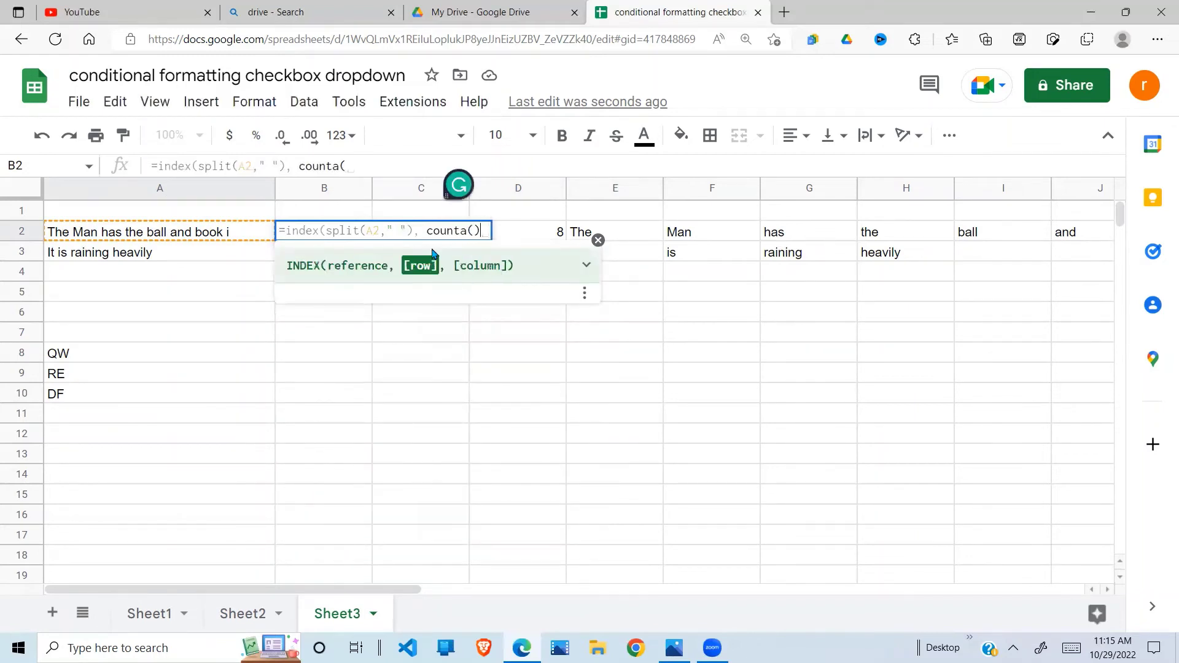
{"action": "key", "text": "Left"}
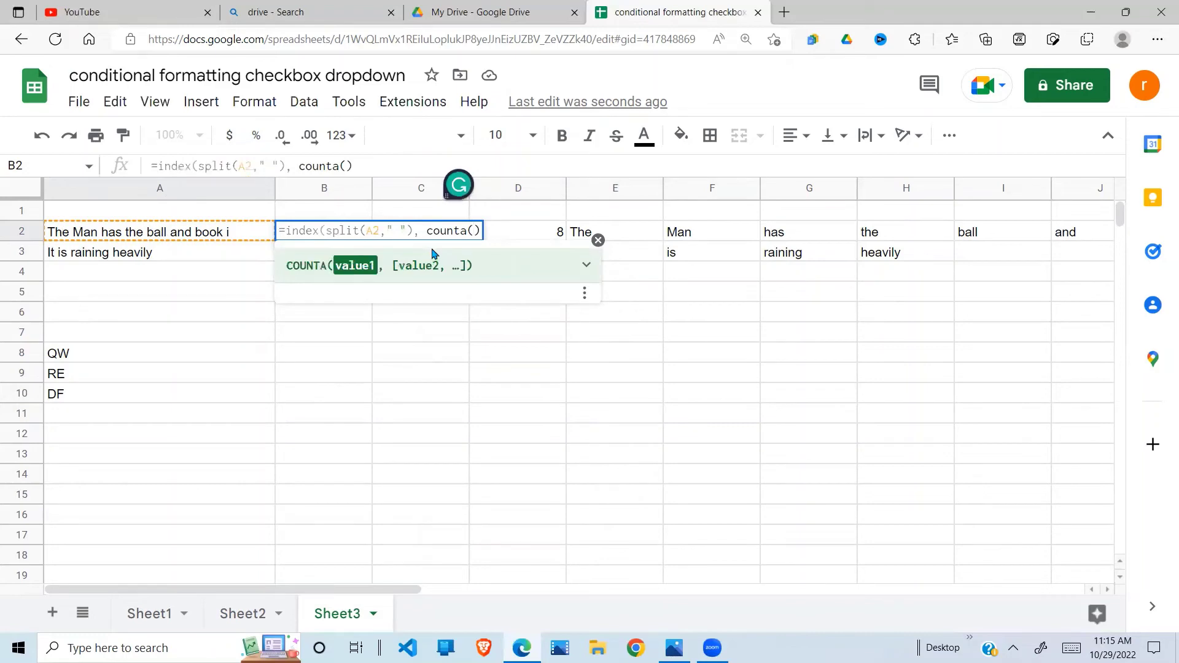
{"action": "key", "text": "ctrl+v"}
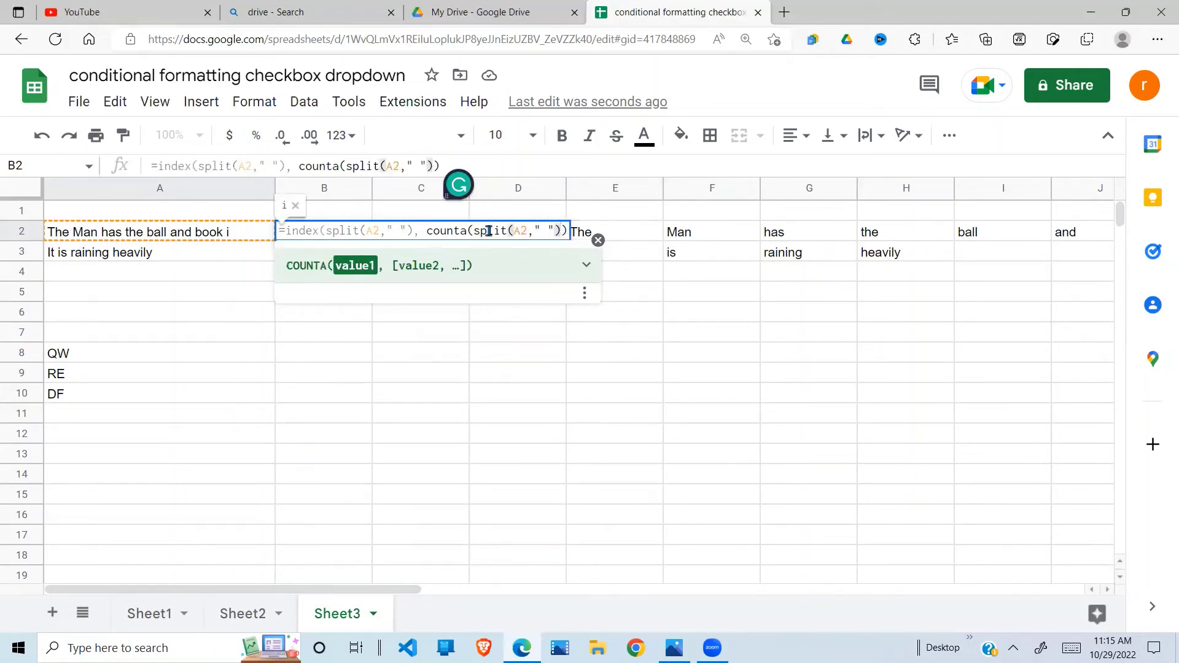
{"action": "left_click", "coordinate": [566, 231]}
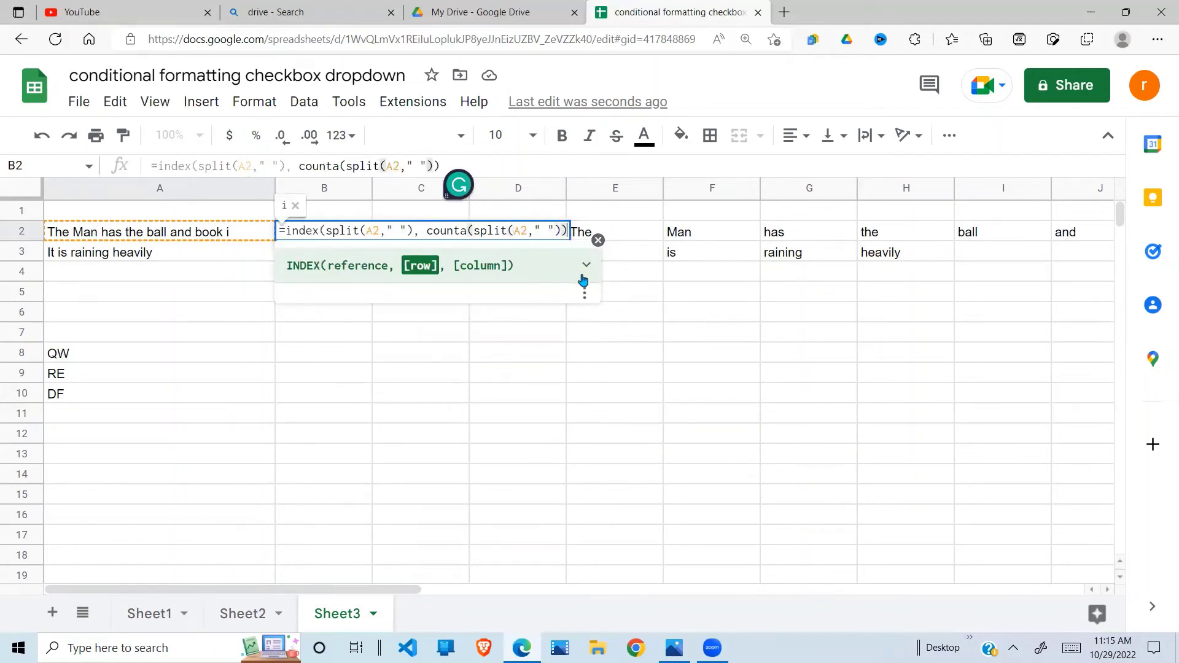
{"action": "type", "text": ")"}
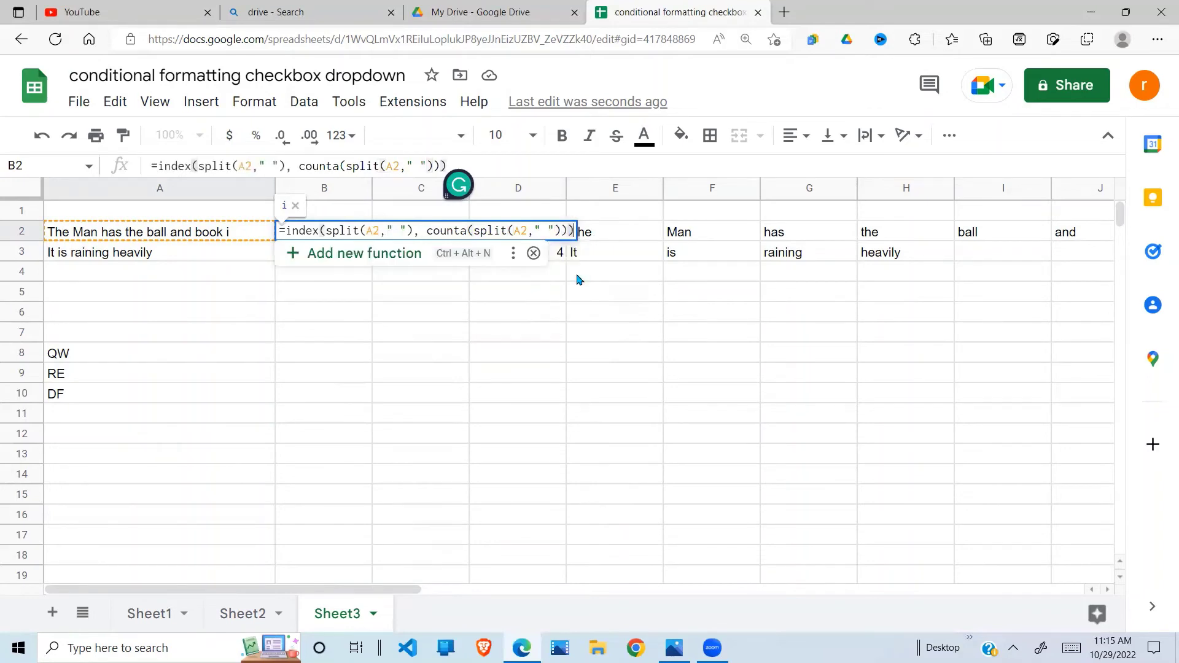
{"action": "key", "text": "Return"}
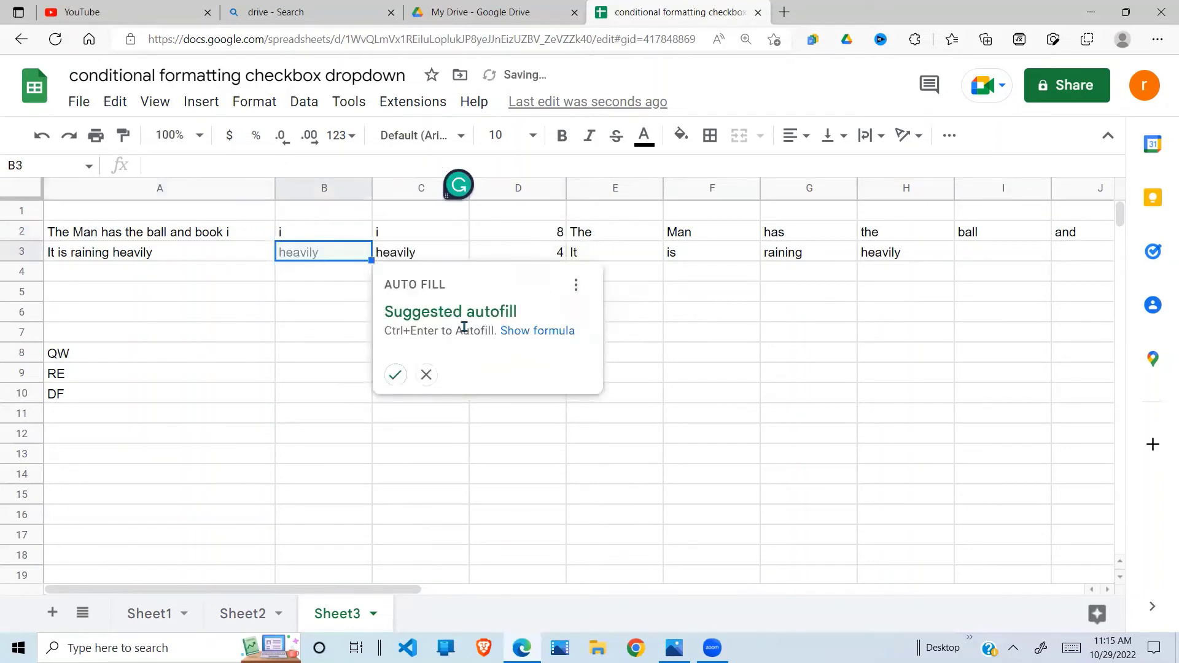
Accept Auto Fill so B3 shows 'heavily', then compare both results with their sentences.
{"action": "left_click", "coordinate": [394, 374]}
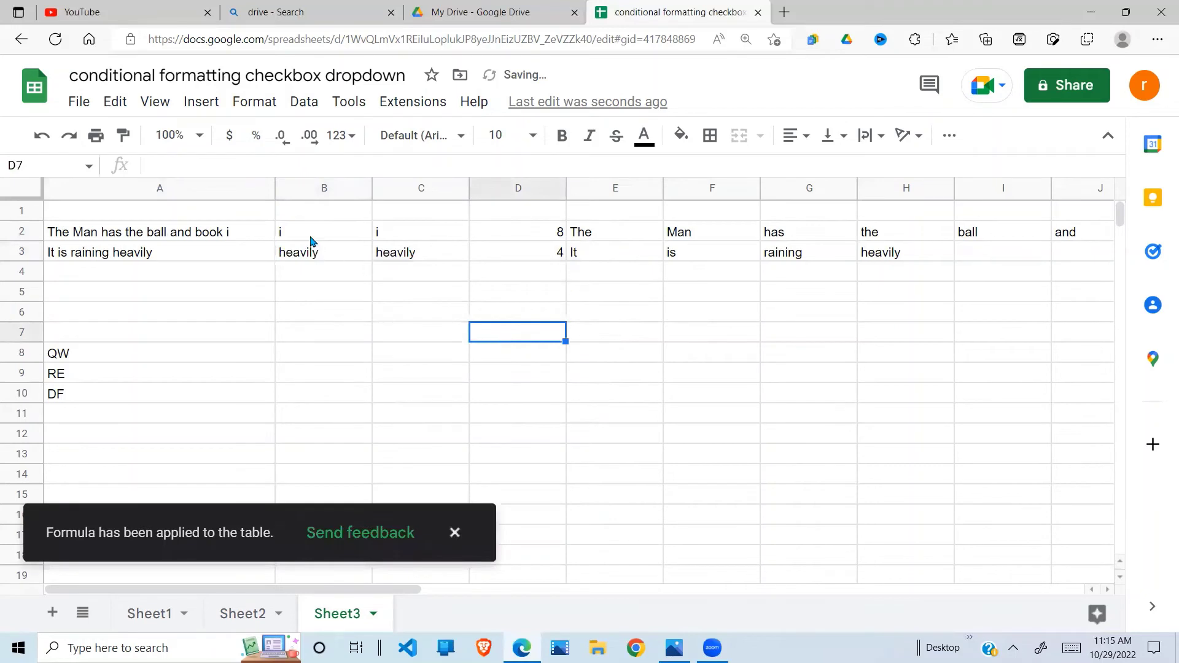
{"action": "left_click", "coordinate": [311, 238]}
{"action": "left_click", "coordinate": [211, 239]}
{"action": "left_click", "coordinate": [342, 238]}
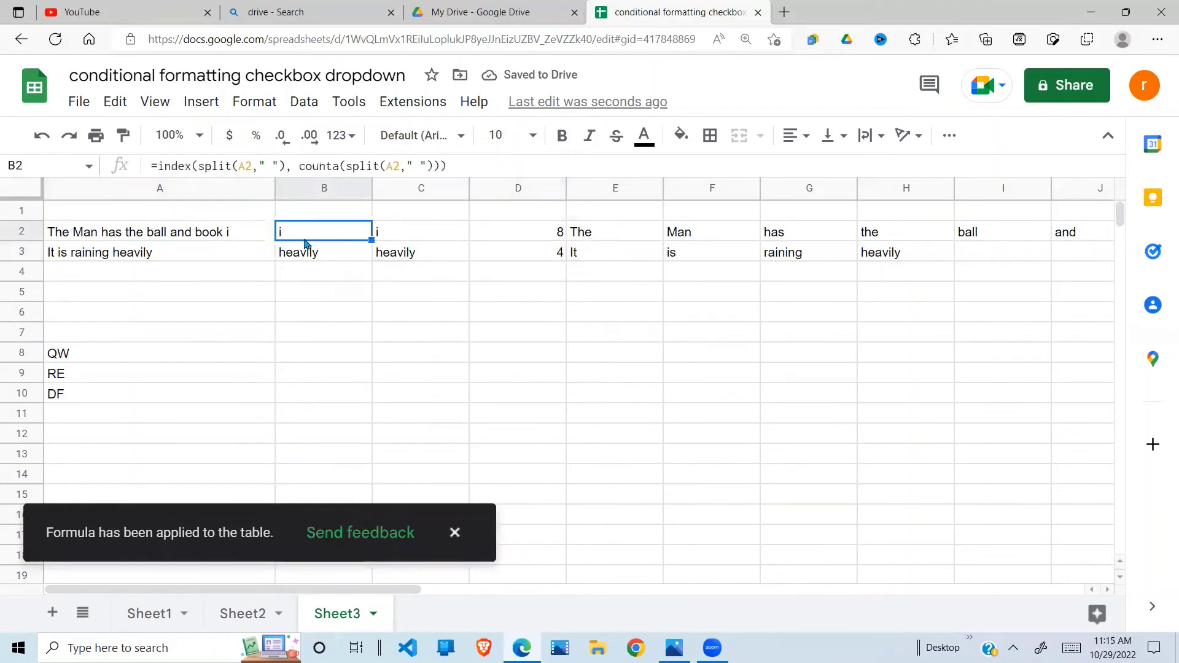
{"action": "left_click", "coordinate": [309, 252]}
{"action": "left_click", "coordinate": [139, 255]}
{"action": "left_click", "coordinate": [228, 237]}
{"action": "left_click", "coordinate": [302, 239]}
{"action": "left_click", "coordinate": [214, 251]}
{"action": "left_click", "coordinate": [318, 251]}
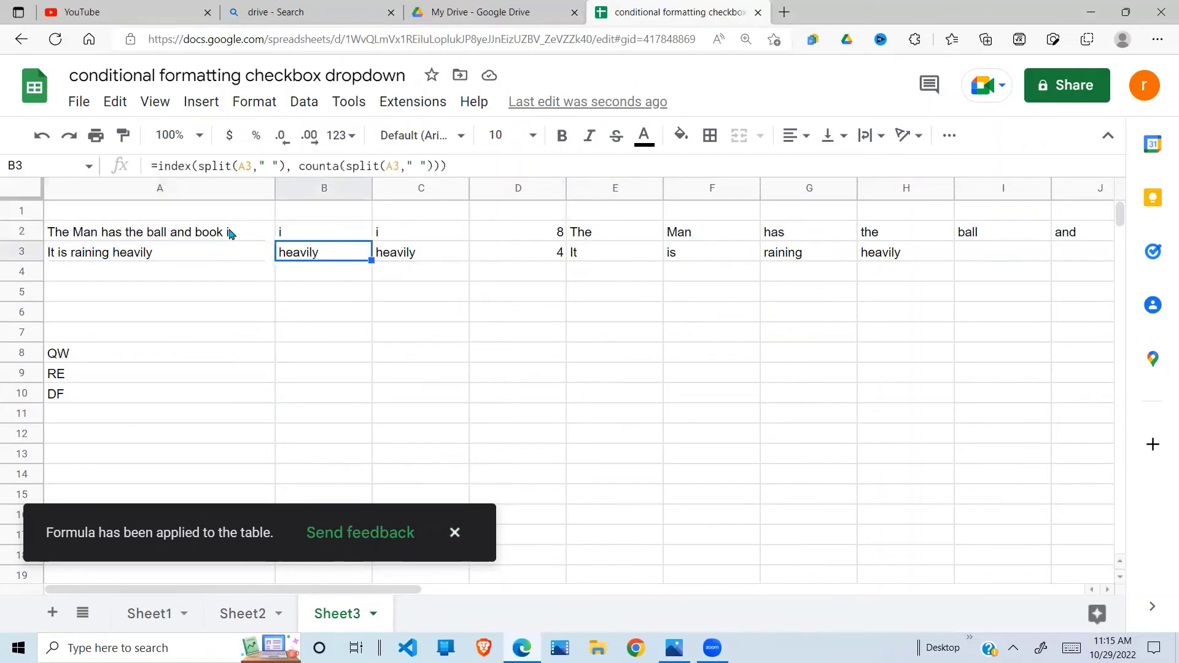
{"action": "left_click", "coordinate": [231, 233]}
Select columns C through Q and clear the old helper data with Delete.
{"action": "left_click", "coordinate": [403, 188]}
{"action": "left_click_drag", "start_coordinate": [404, 188], "coordinate": [1036, 327]}
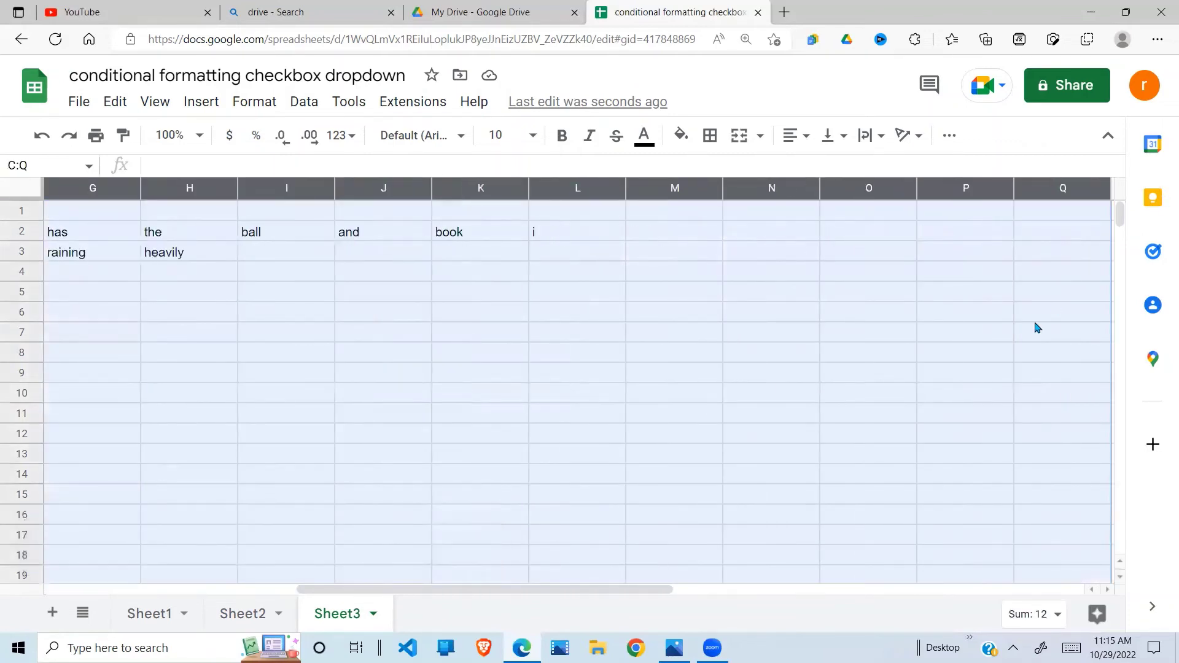
{"action": "key", "text": "Delete"}
{"action": "left_click", "coordinate": [525, 280]}
{"action": "key", "text": "Left"}
{"action": "key", "text": "Left"}
{"action": "key", "text": "Left"}
{"action": "key", "text": "Left"}
{"action": "key", "text": "Left"}
{"action": "key", "text": "Left"}
{"action": "key", "text": "Left"}
{"action": "key", "text": "Left"}
{"action": "key", "text": "Left"}
{"action": "key", "text": "Left"}
Append 'ooo' to the A2 sentence and 'ppo' to A3, confirming B2 and B3 update.
{"action": "left_click", "coordinate": [244, 233]}
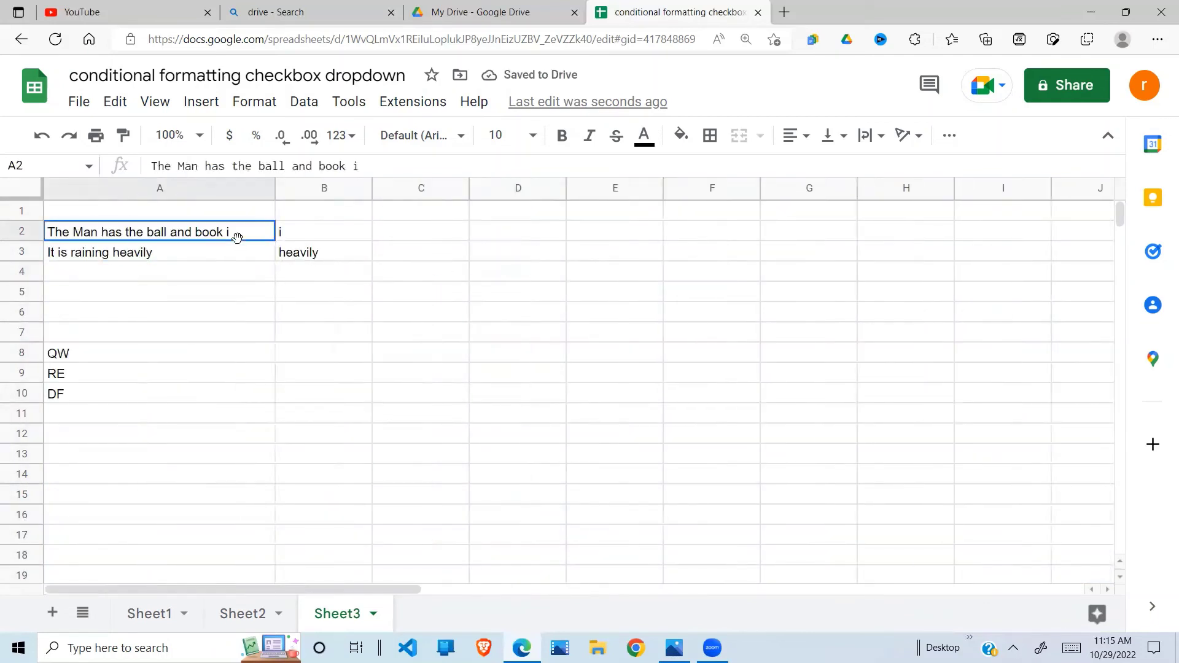
{"action": "double_click", "coordinate": [238, 233]}
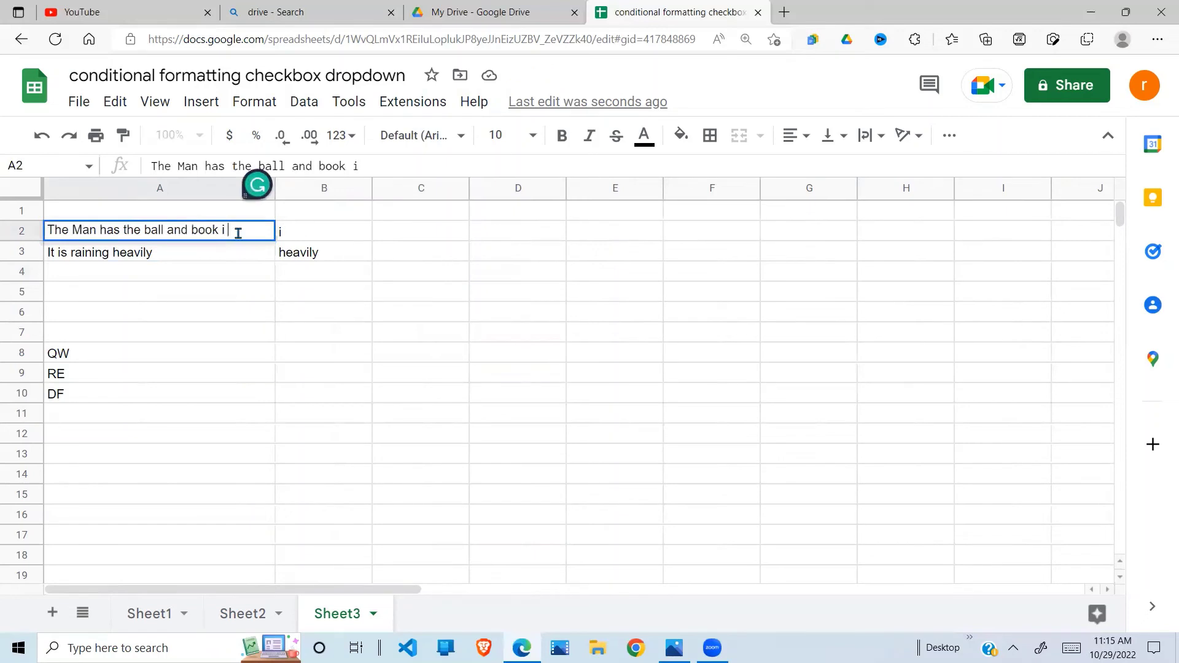
{"action": "type", "text": "ooo"}
{"action": "key", "text": "Return"}
{"action": "double_click", "coordinate": [190, 258]}
{"action": "type", "text": "ppo"}
{"action": "key", "text": "Return"}
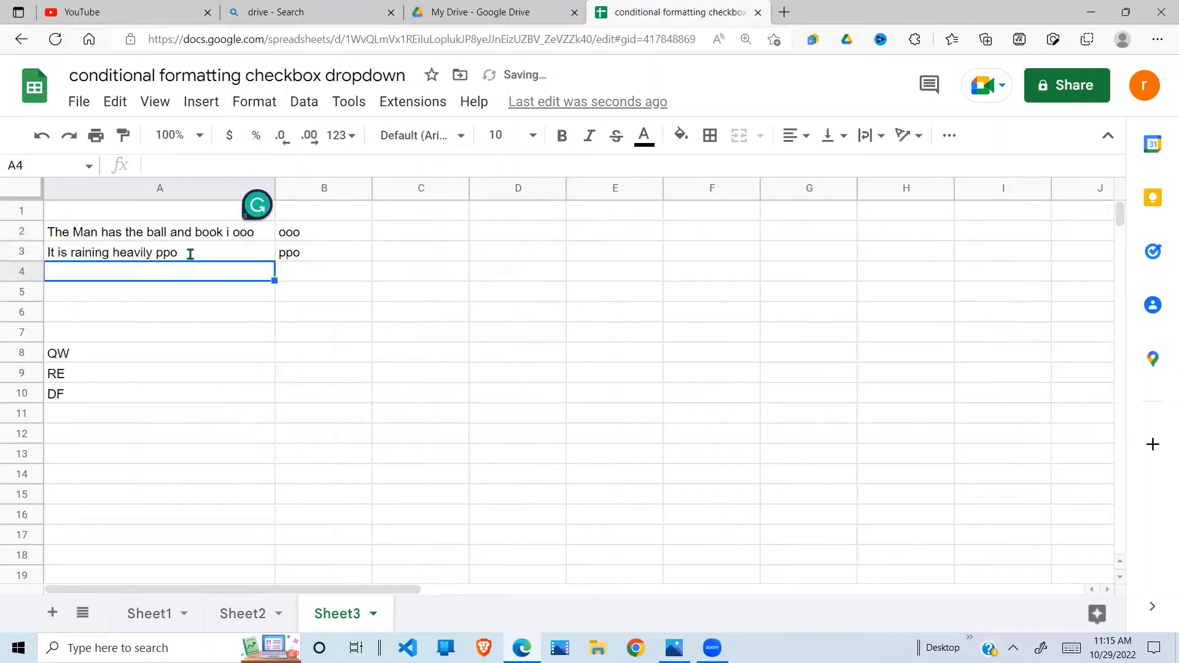
{"action": "left_click", "coordinate": [308, 238]}
{"action": "left_click", "coordinate": [297, 259]}
Clear the QW, RE, DF list from cells A7 through A11.
{"action": "left_click", "coordinate": [116, 311]}
{"action": "left_click_drag", "start_coordinate": [131, 334], "coordinate": [140, 354]}
{"action": "left_click_drag", "start_coordinate": [145, 413], "coordinate": [142, 414]}
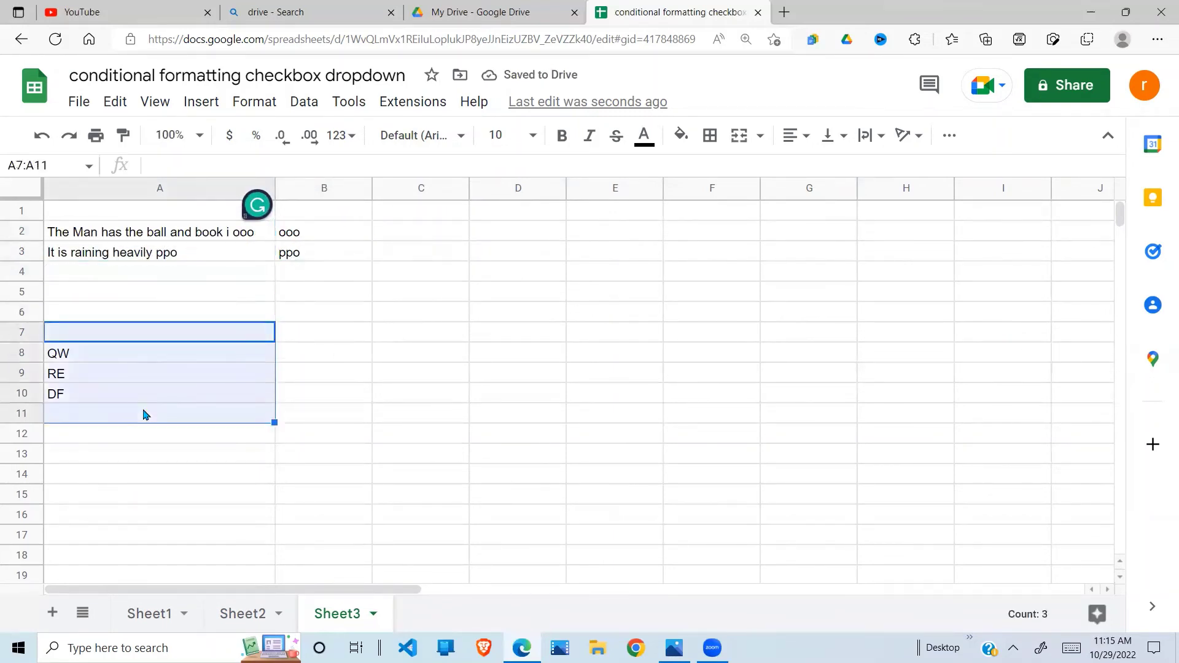
{"action": "key", "text": "Delete"}
{"action": "left_click", "coordinate": [233, 239]}
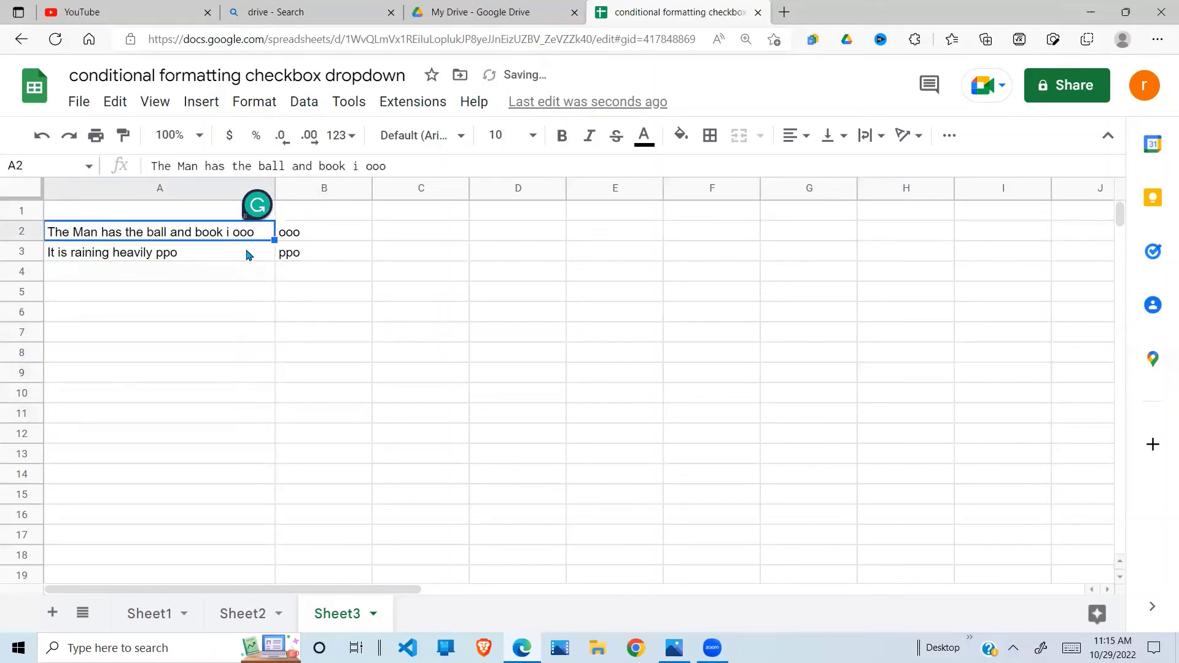
{"action": "left_click", "coordinate": [247, 255]}
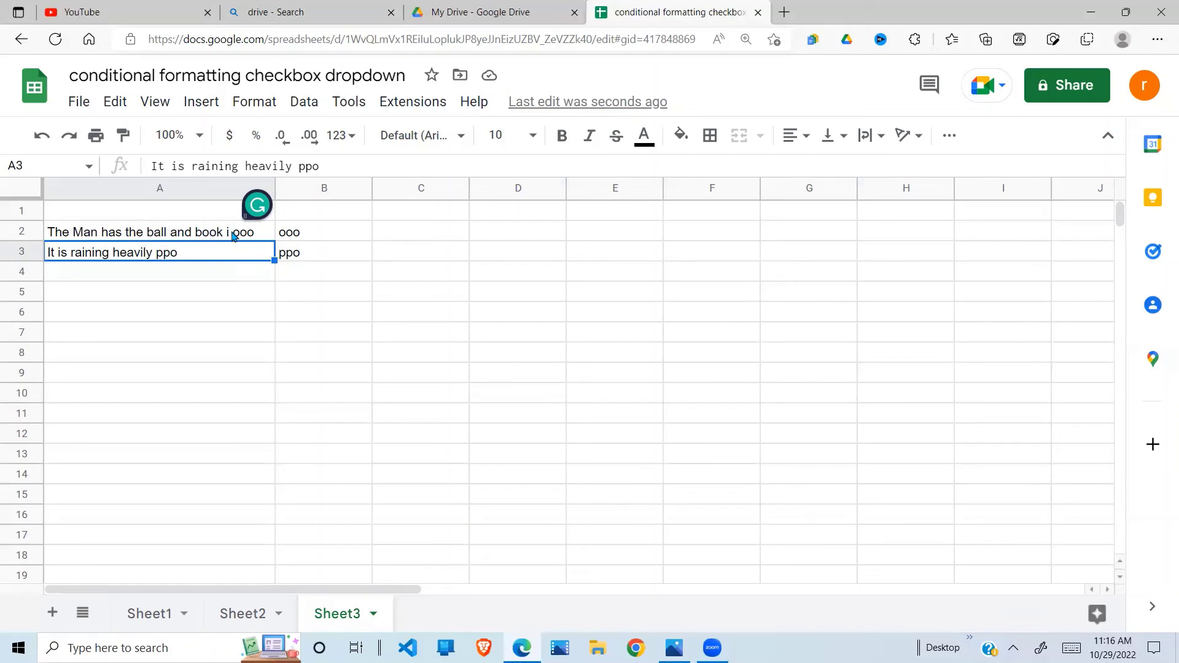
{"action": "left_click", "coordinate": [305, 233]}
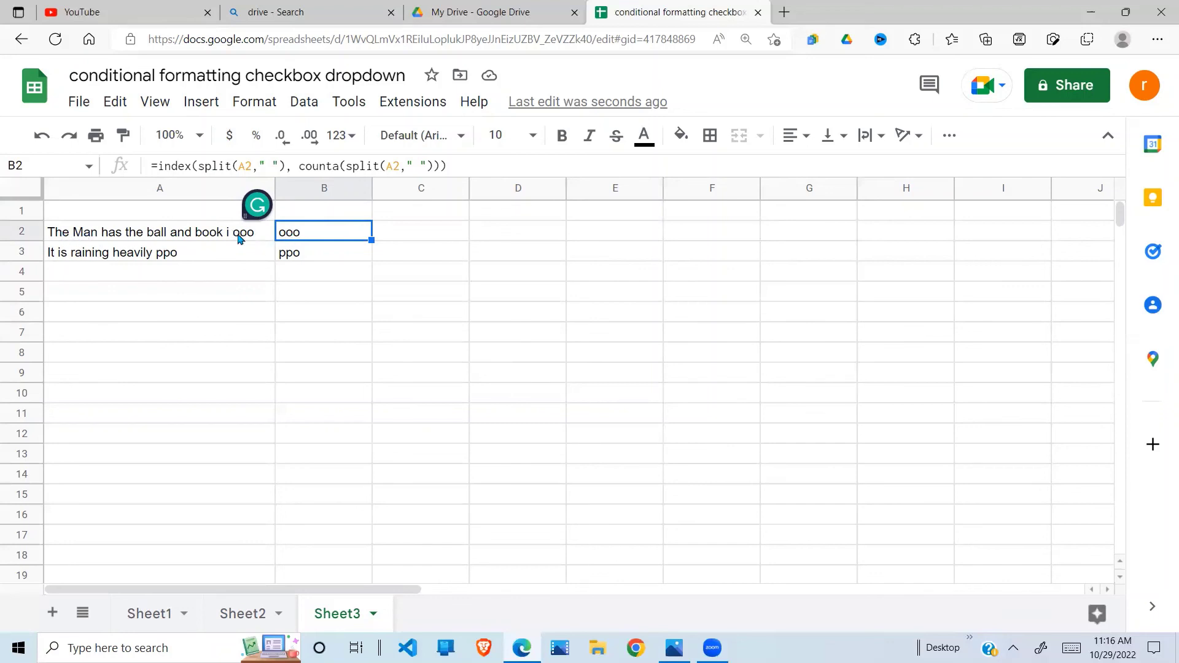
Subtract 1 from COUNTA in B2's formula to get 'i', then fill down to B3 for 'heavily'.
{"action": "left_click", "coordinate": [441, 167]}
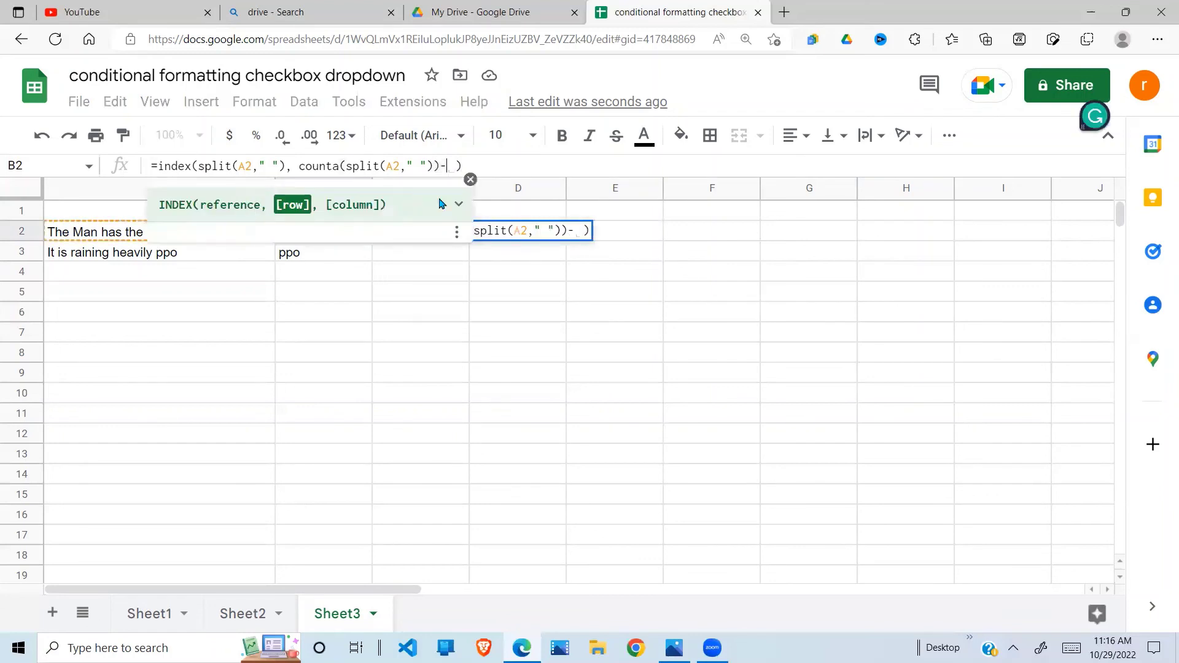
{"action": "key", "text": "Return"}
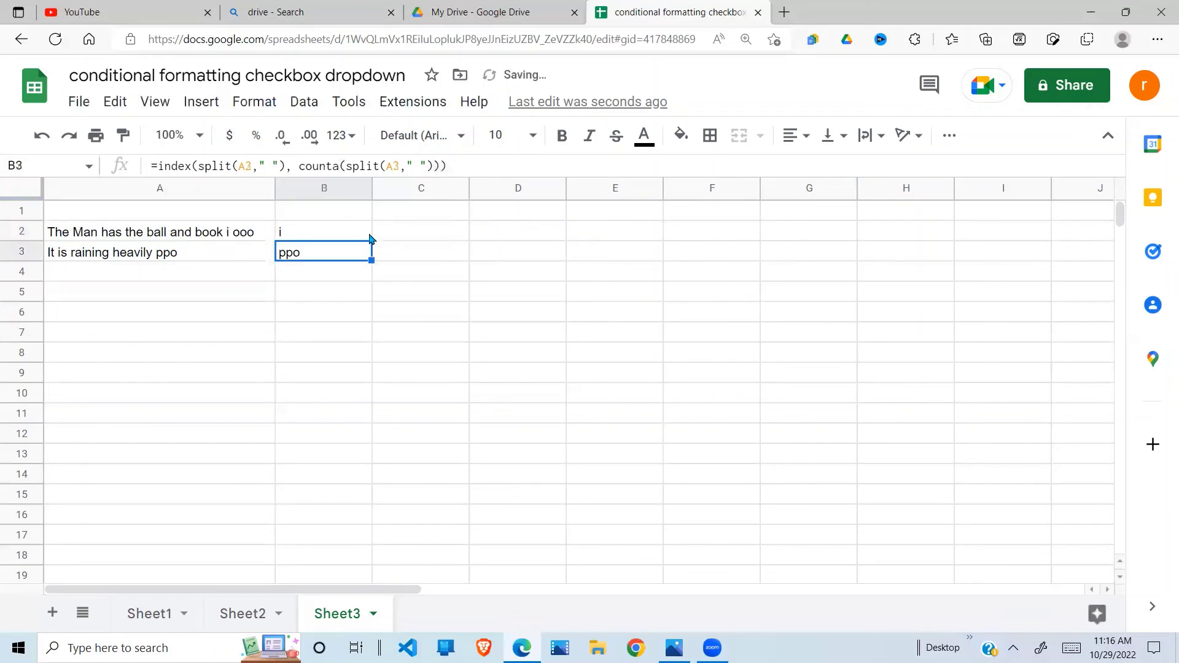
{"action": "left_click", "coordinate": [329, 239]}
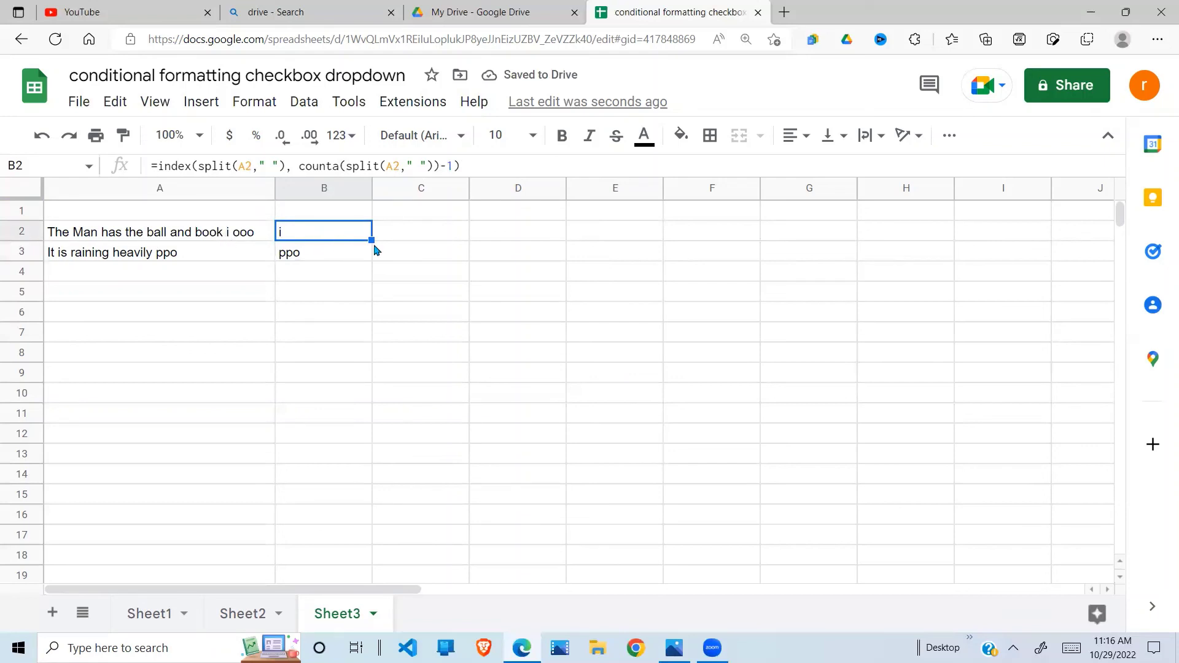
{"action": "left_click_drag", "start_coordinate": [371, 240], "coordinate": [372, 259]}
{"action": "left_click", "coordinate": [123, 255]}
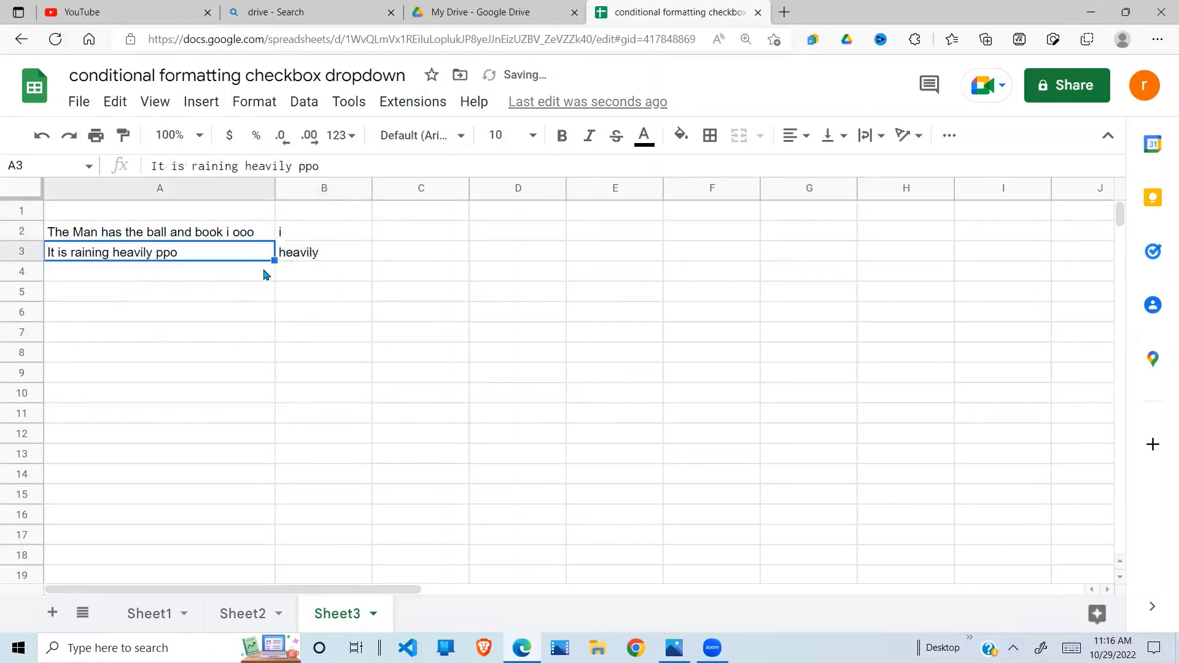
{"action": "left_click", "coordinate": [287, 262]}
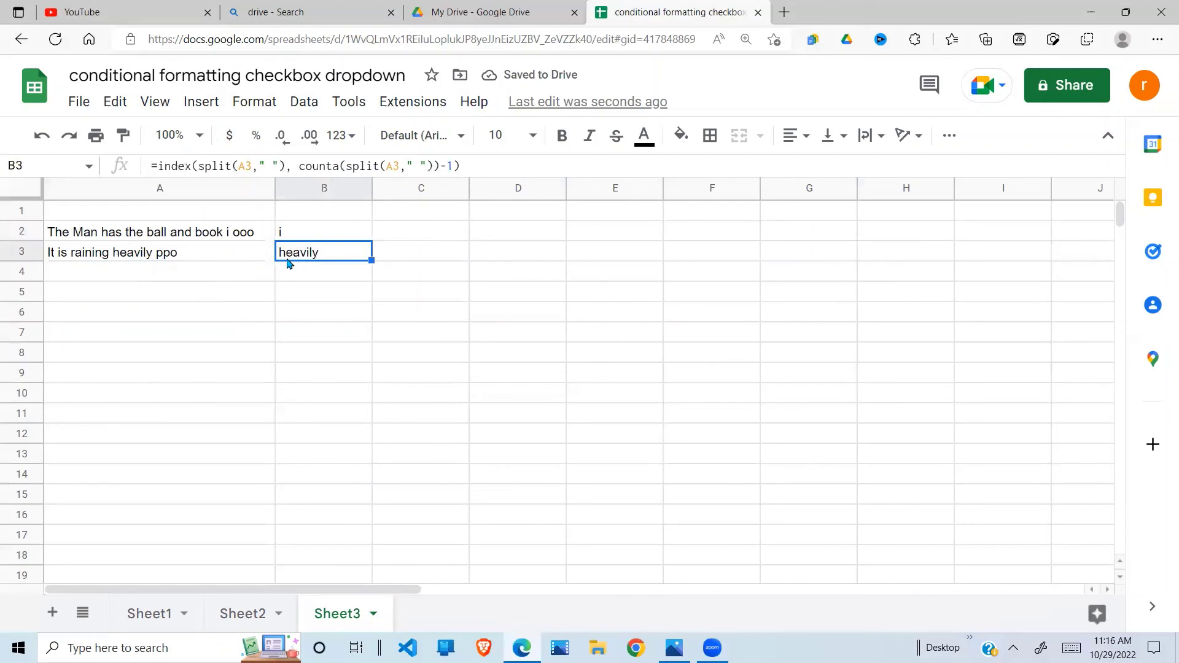